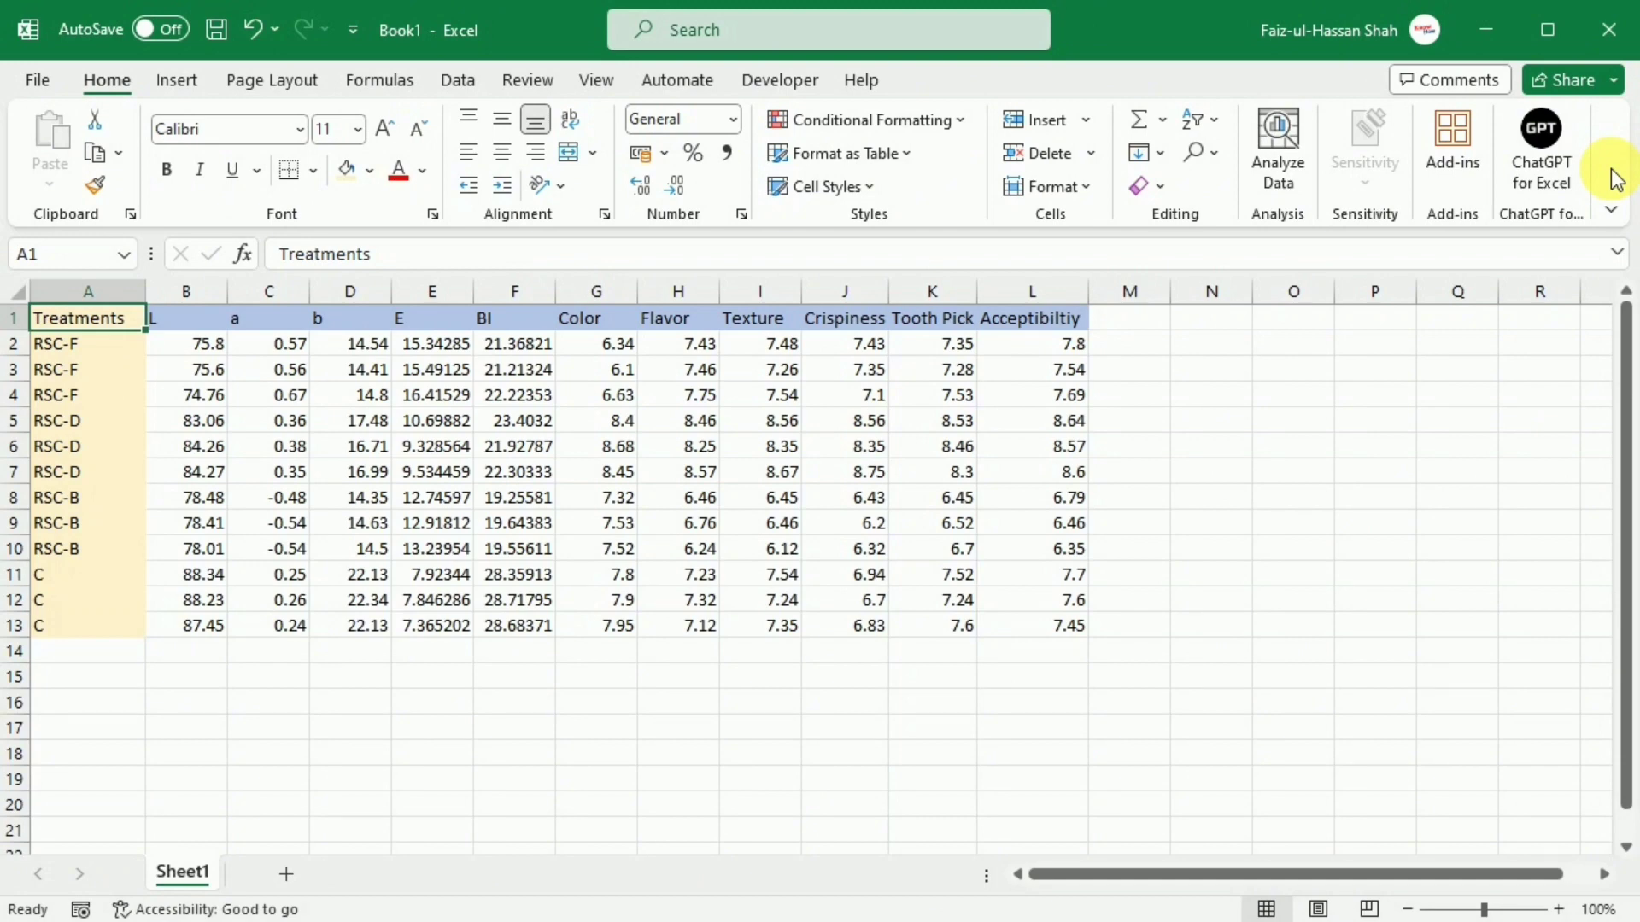
# Delete entire columns B:F (L, a, b, E, BI), then select cell J2
pyautogui.moveTo(185, 318); pyautogui.dragTo(515, 625)
pyautogui.rightClick(524, 334)
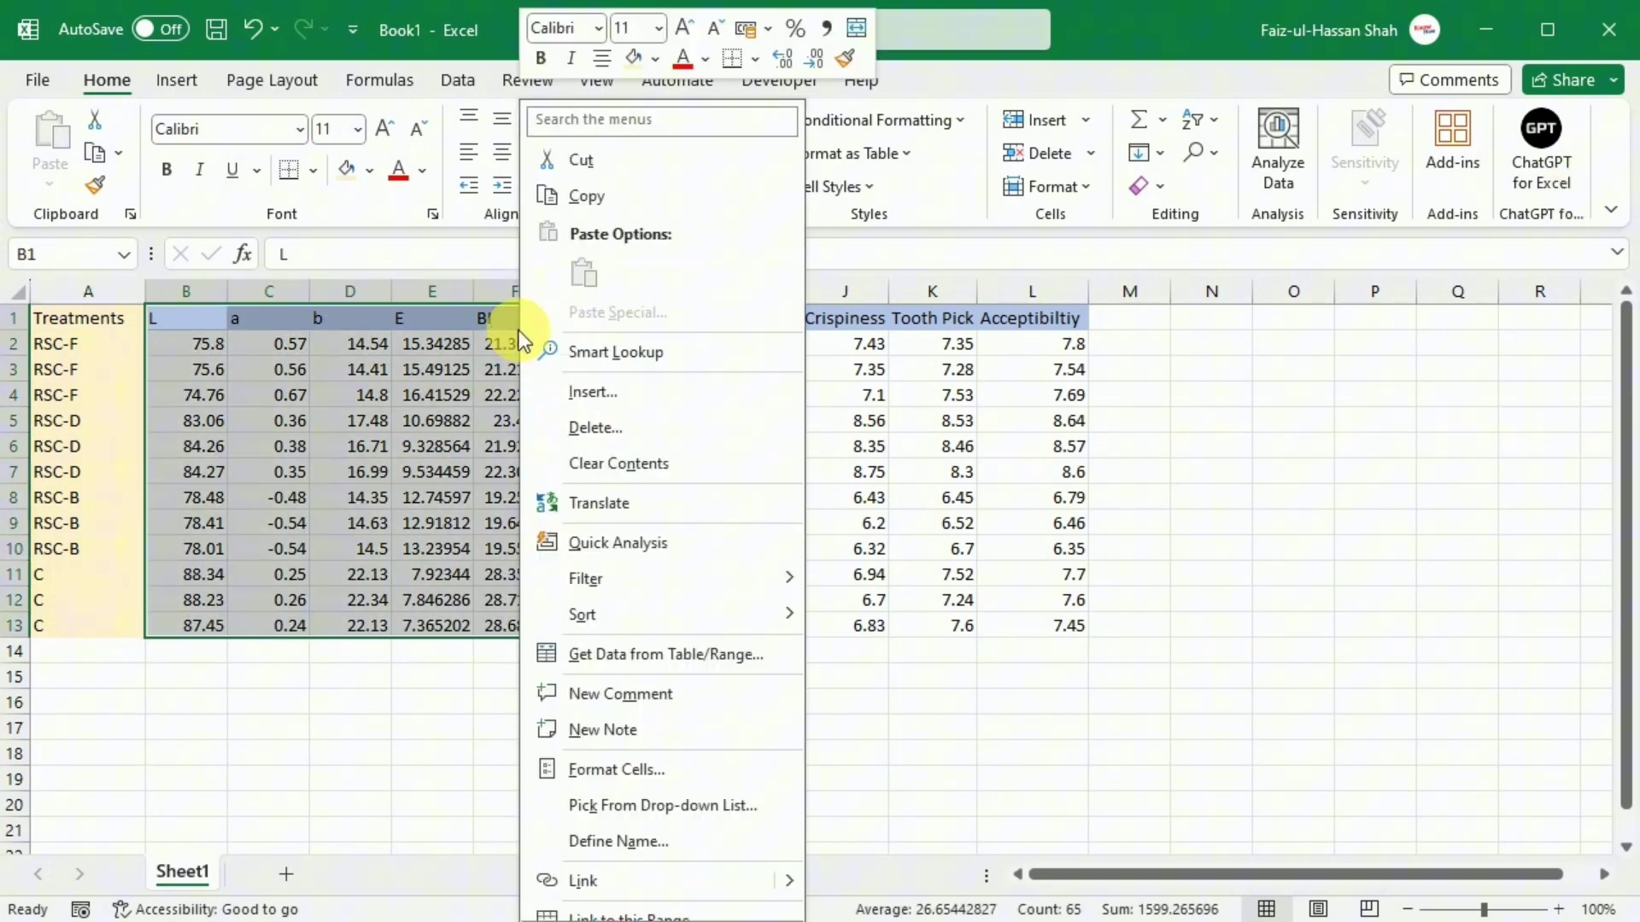
pyautogui.click(581, 429)
pyautogui.click(536, 513)
pyautogui.click(532, 549)
pyautogui.click(873, 356)
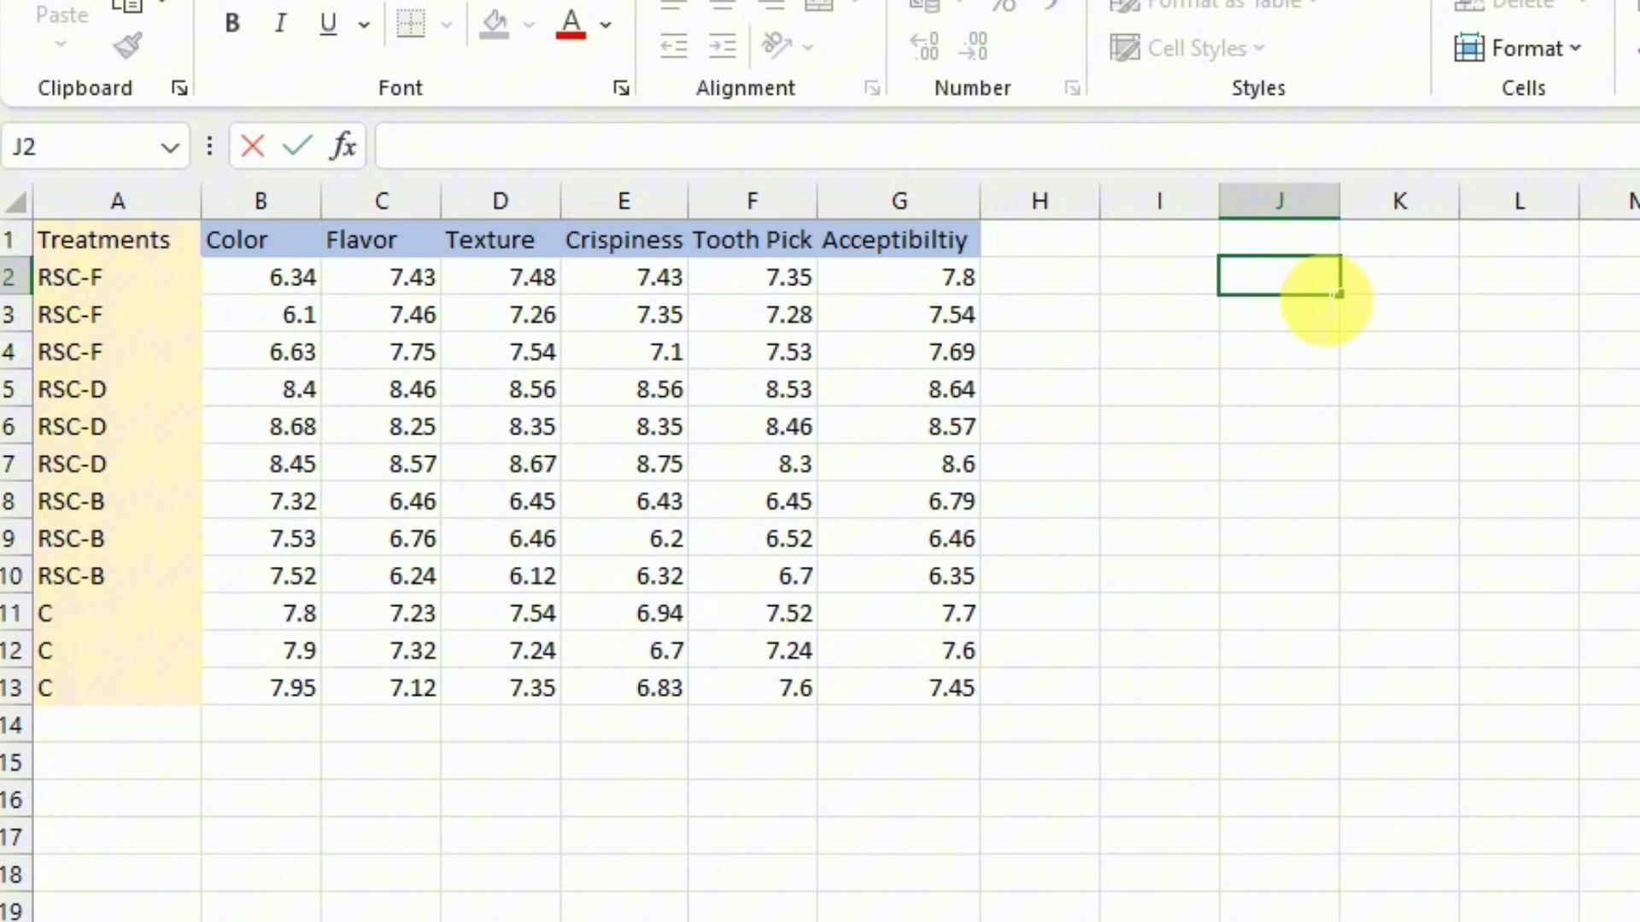
# Enter =DROP(A1:G13,-3) in J2 to spill the table minus its last three rows
pyautogui.write('=')
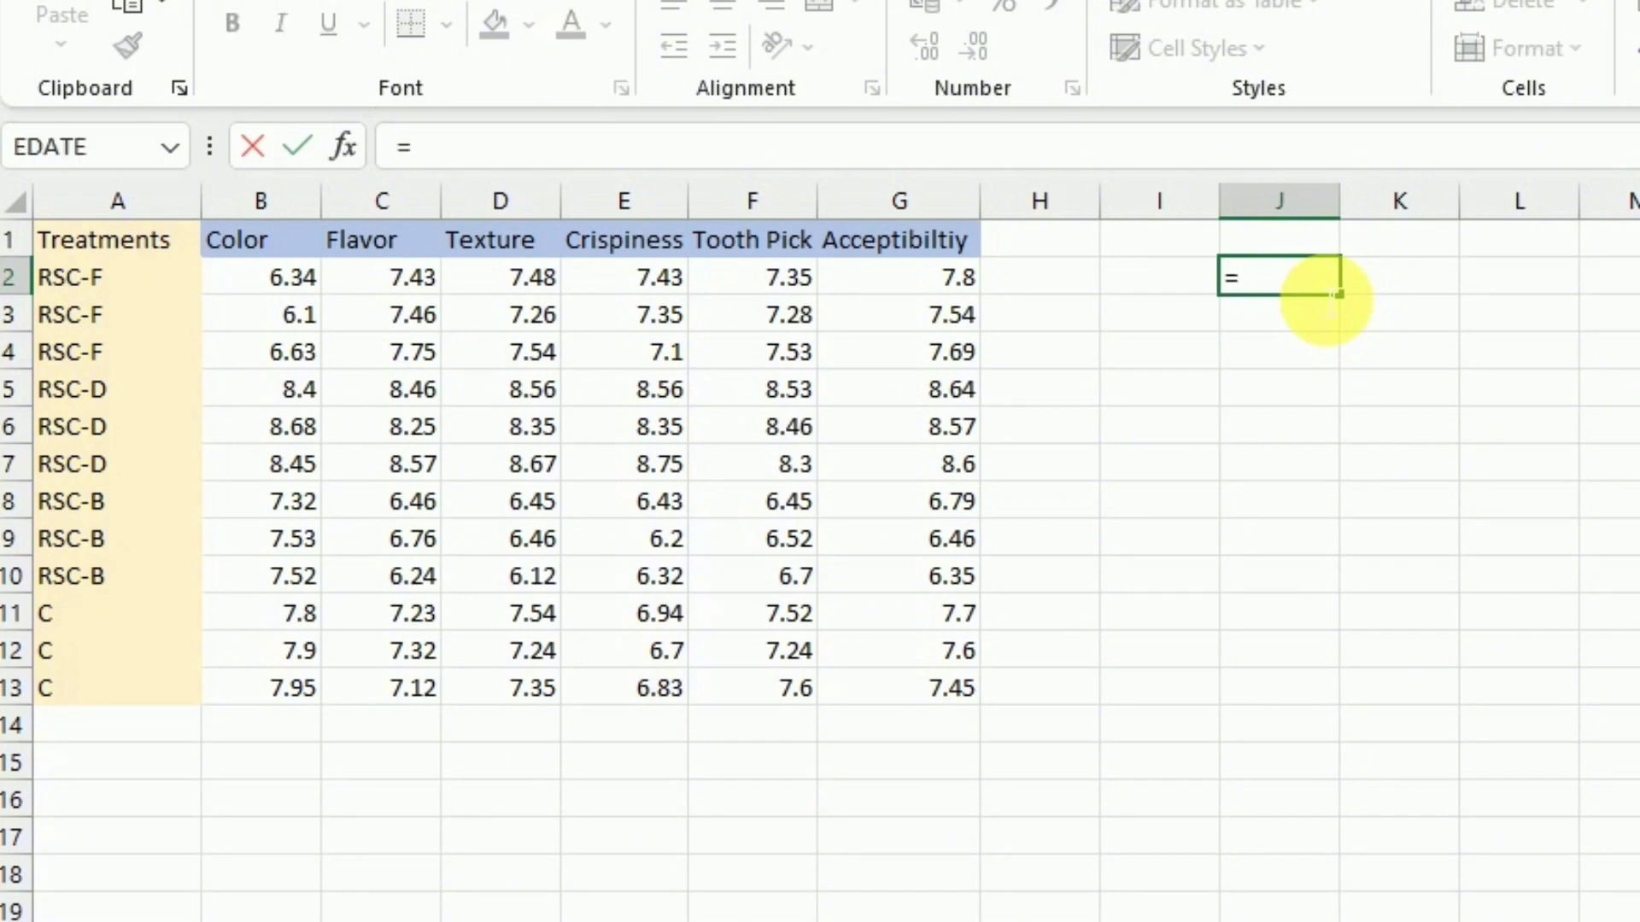
pyautogui.write('drop')
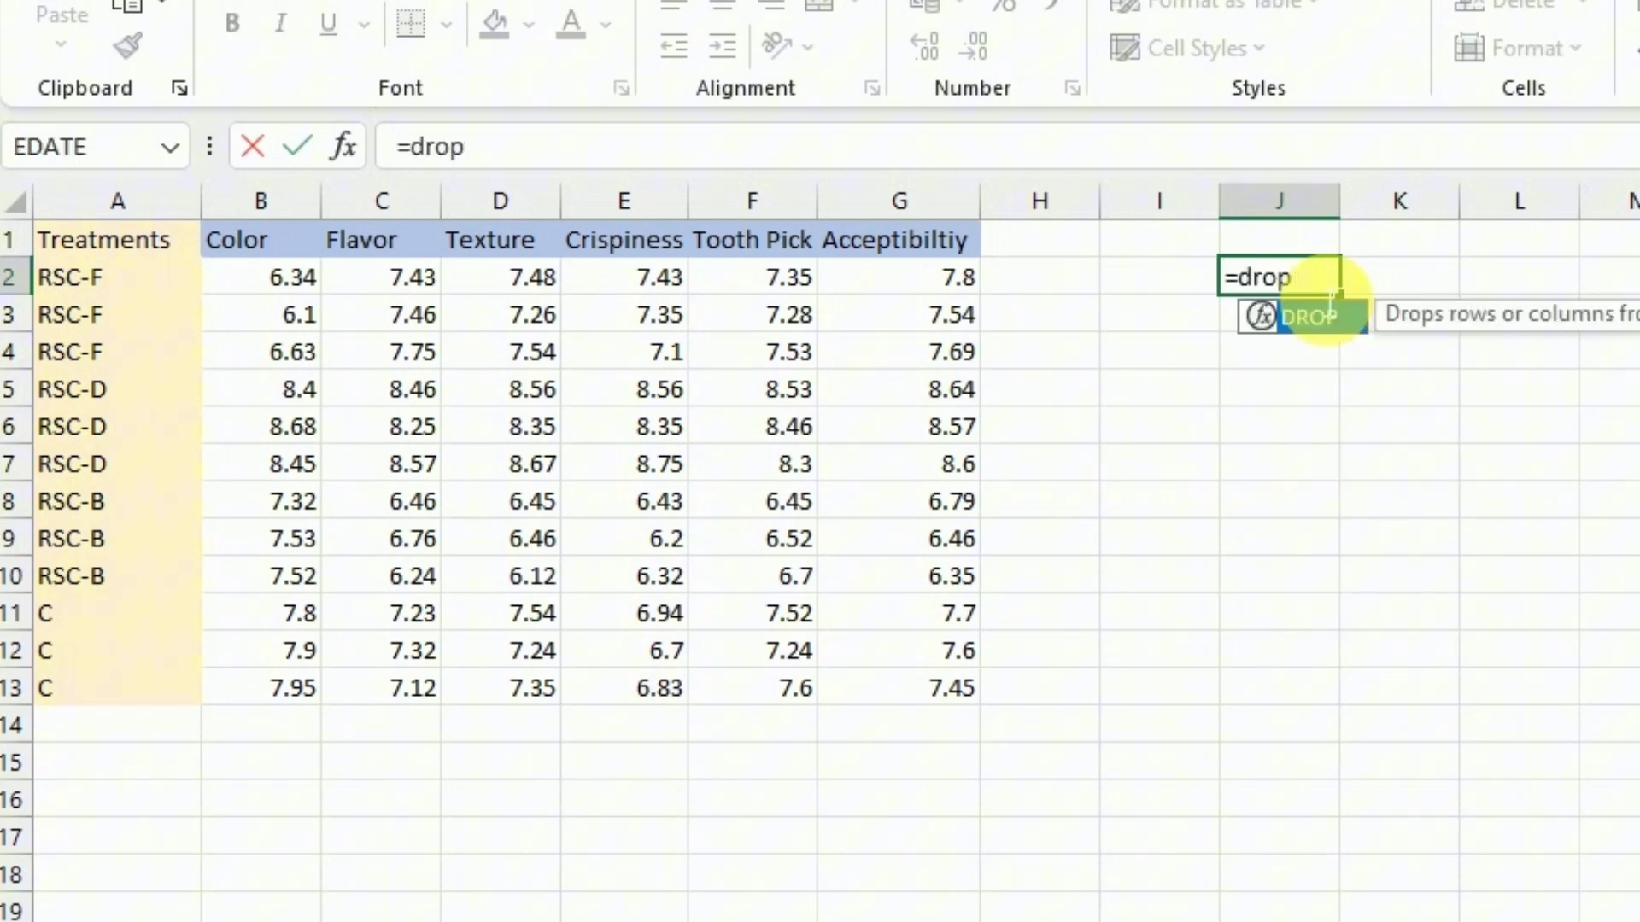
pyautogui.write('(')
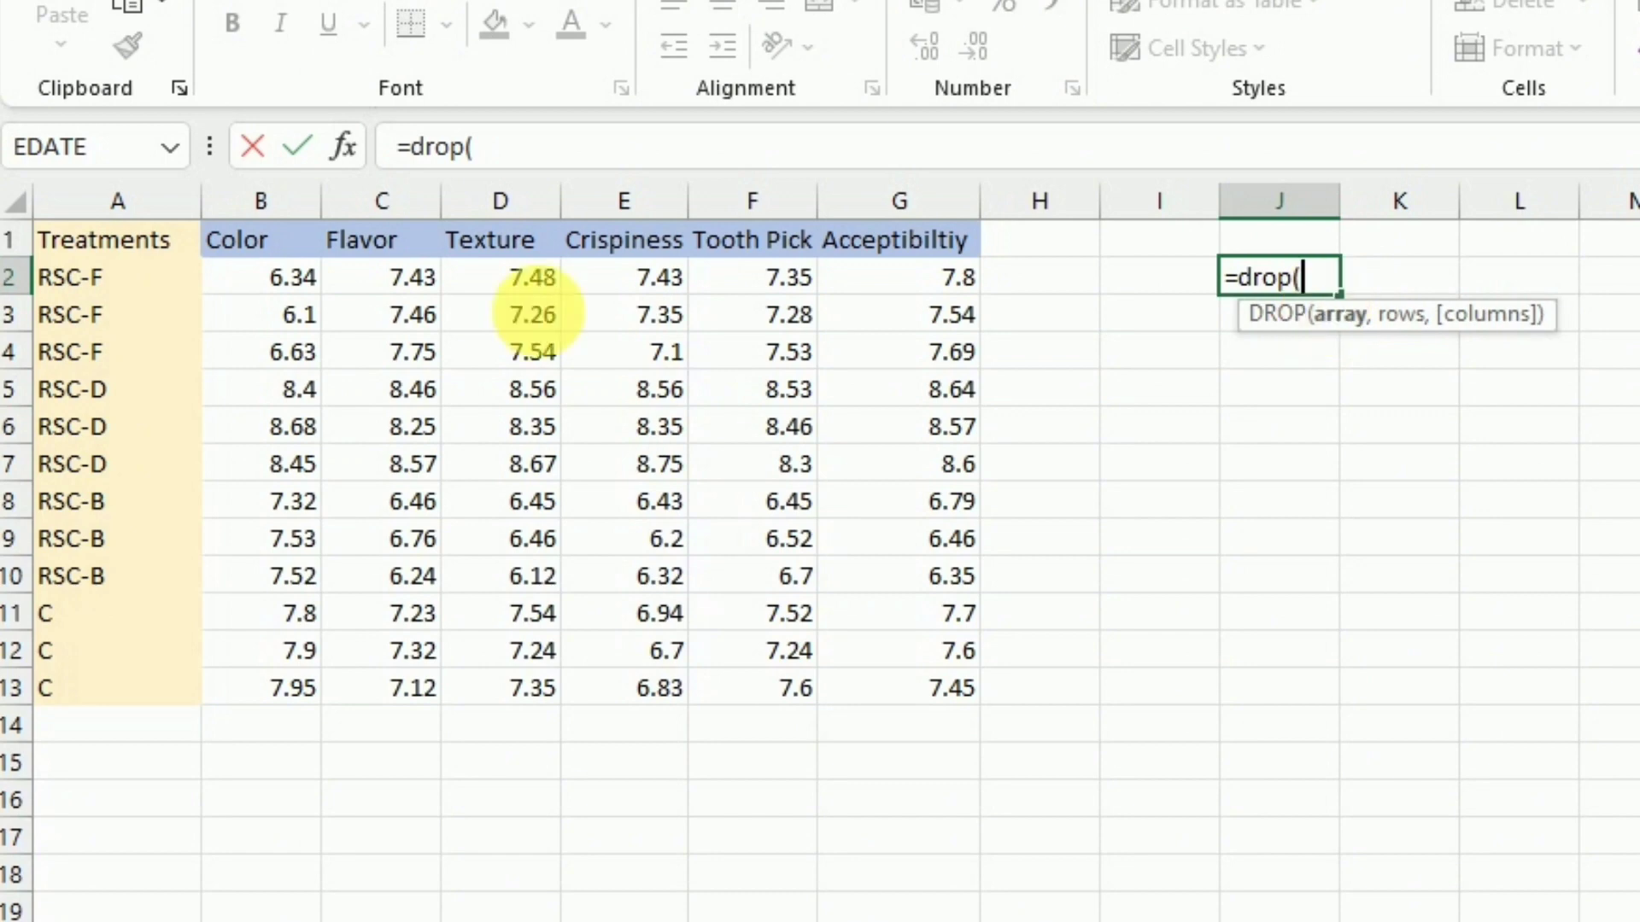
pyautogui.moveTo(154, 248); pyautogui.dragTo(872, 716)
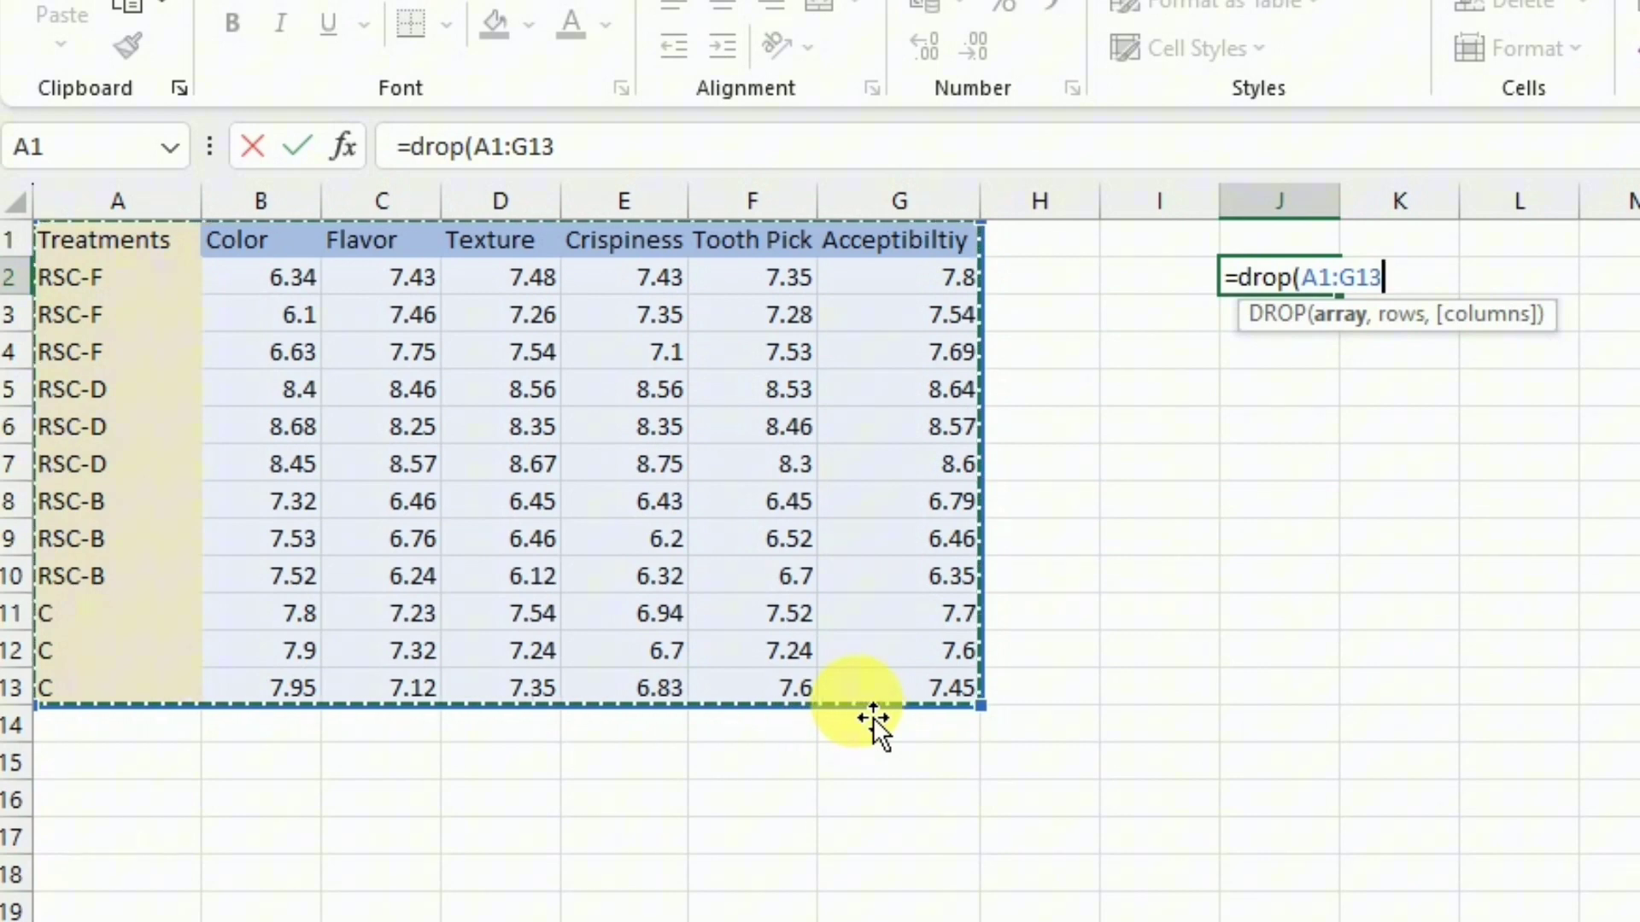
pyautogui.write(',')
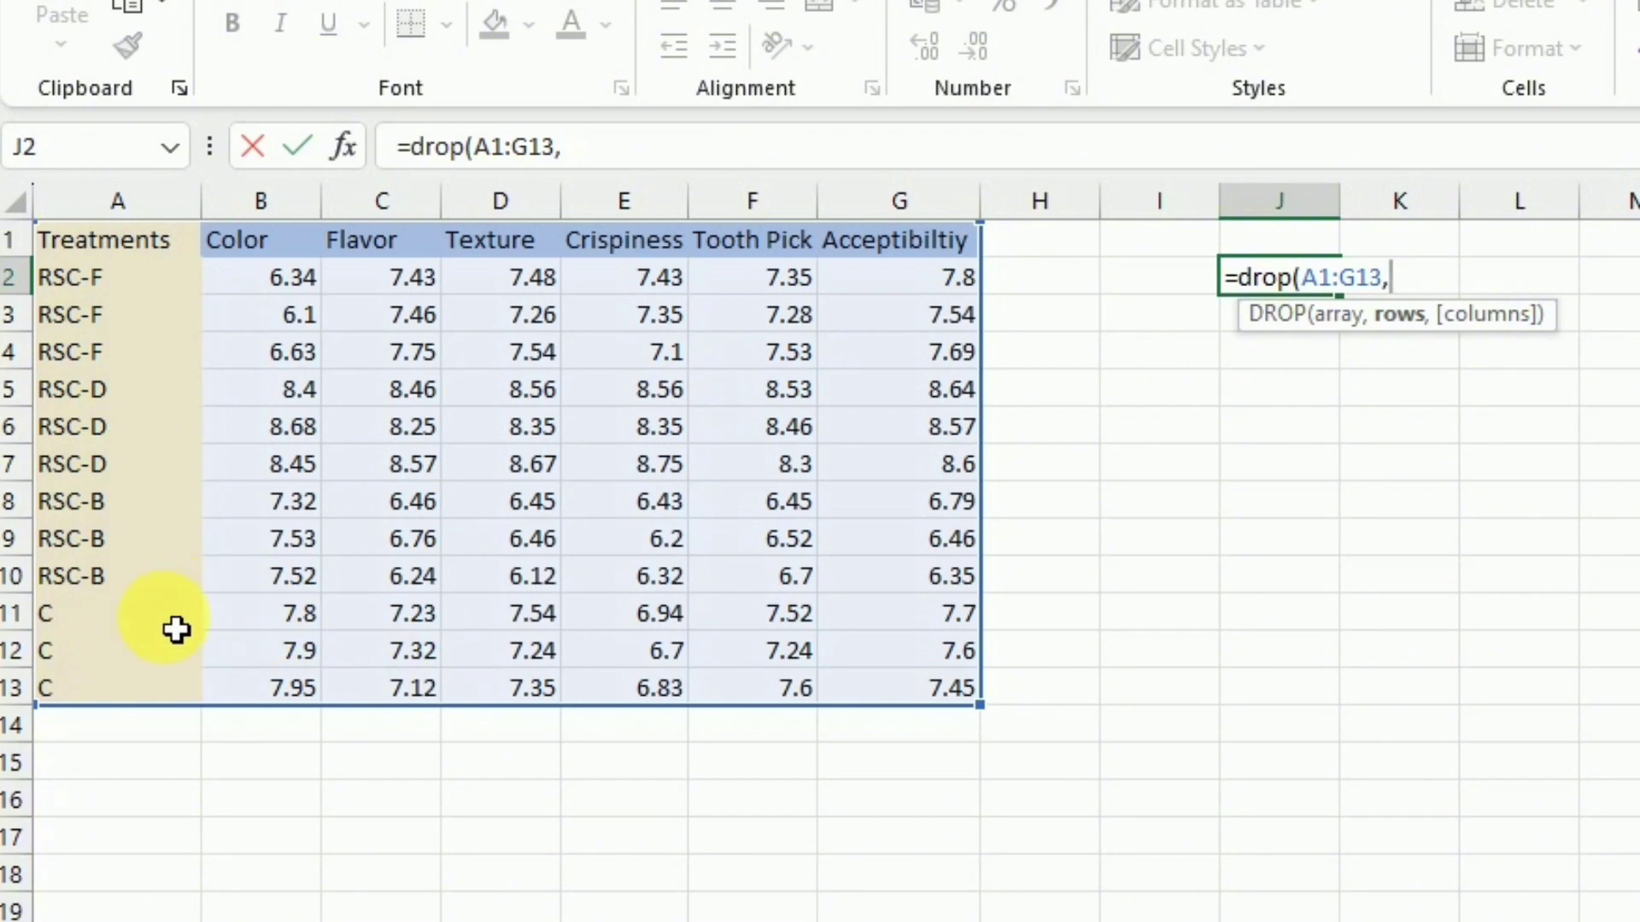
pyautogui.write('-3)')
pyautogui.hotkey('ctrl', 'Return')
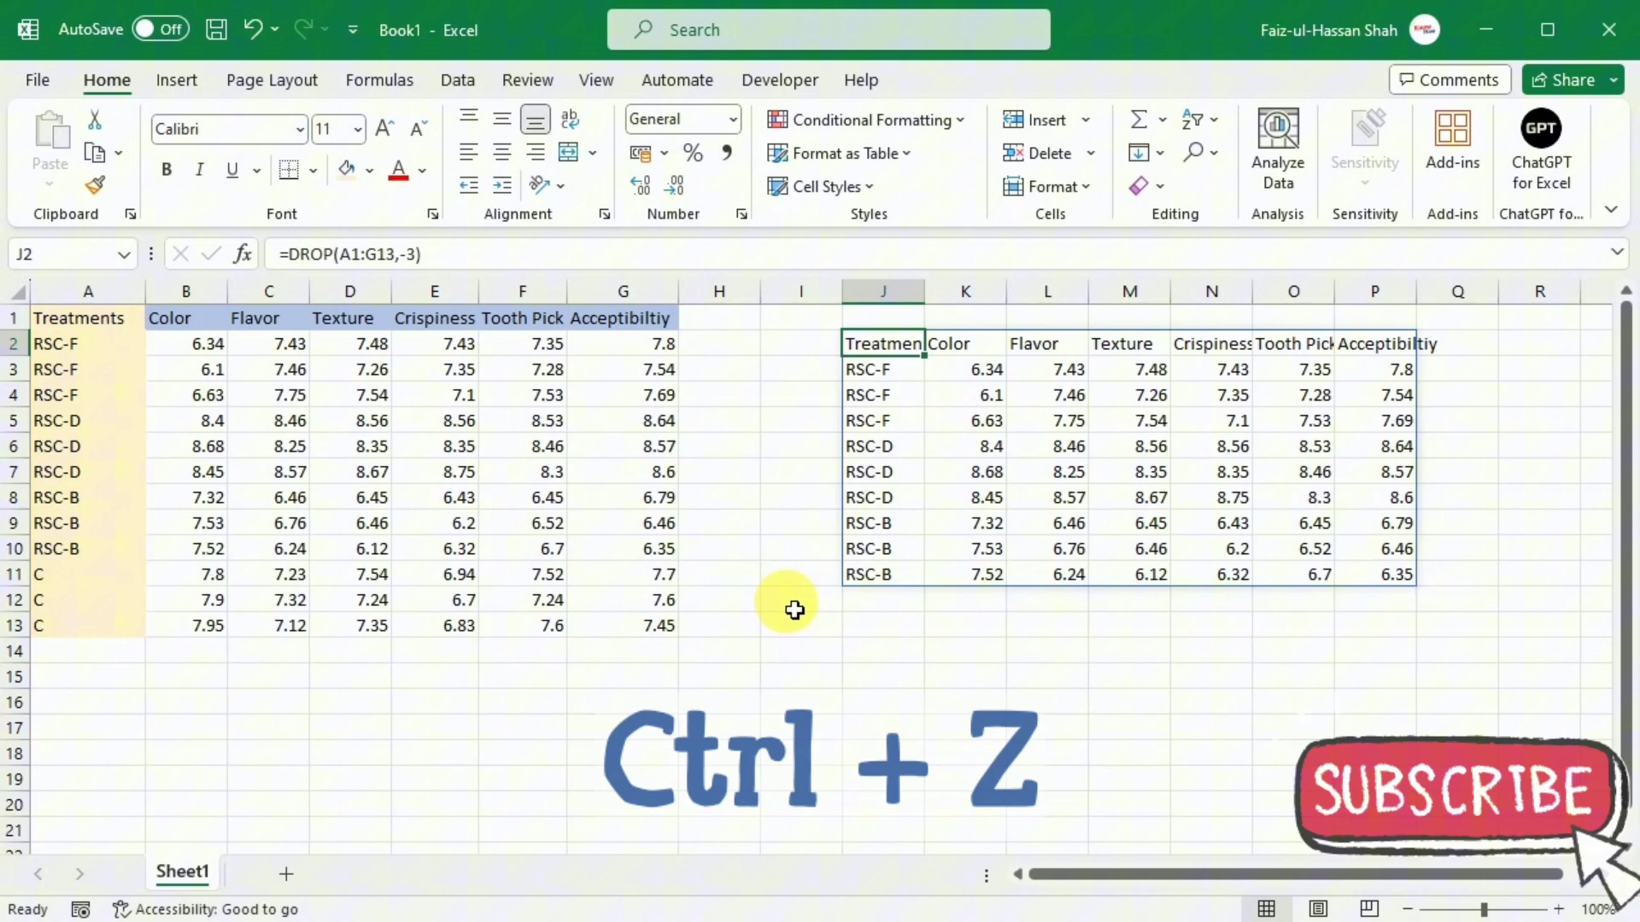
# Undo the row-dropping formula and enter =DROP(A1:G13,,-2) in J2 instead
pyautogui.hotkey('ctrl', 'z')
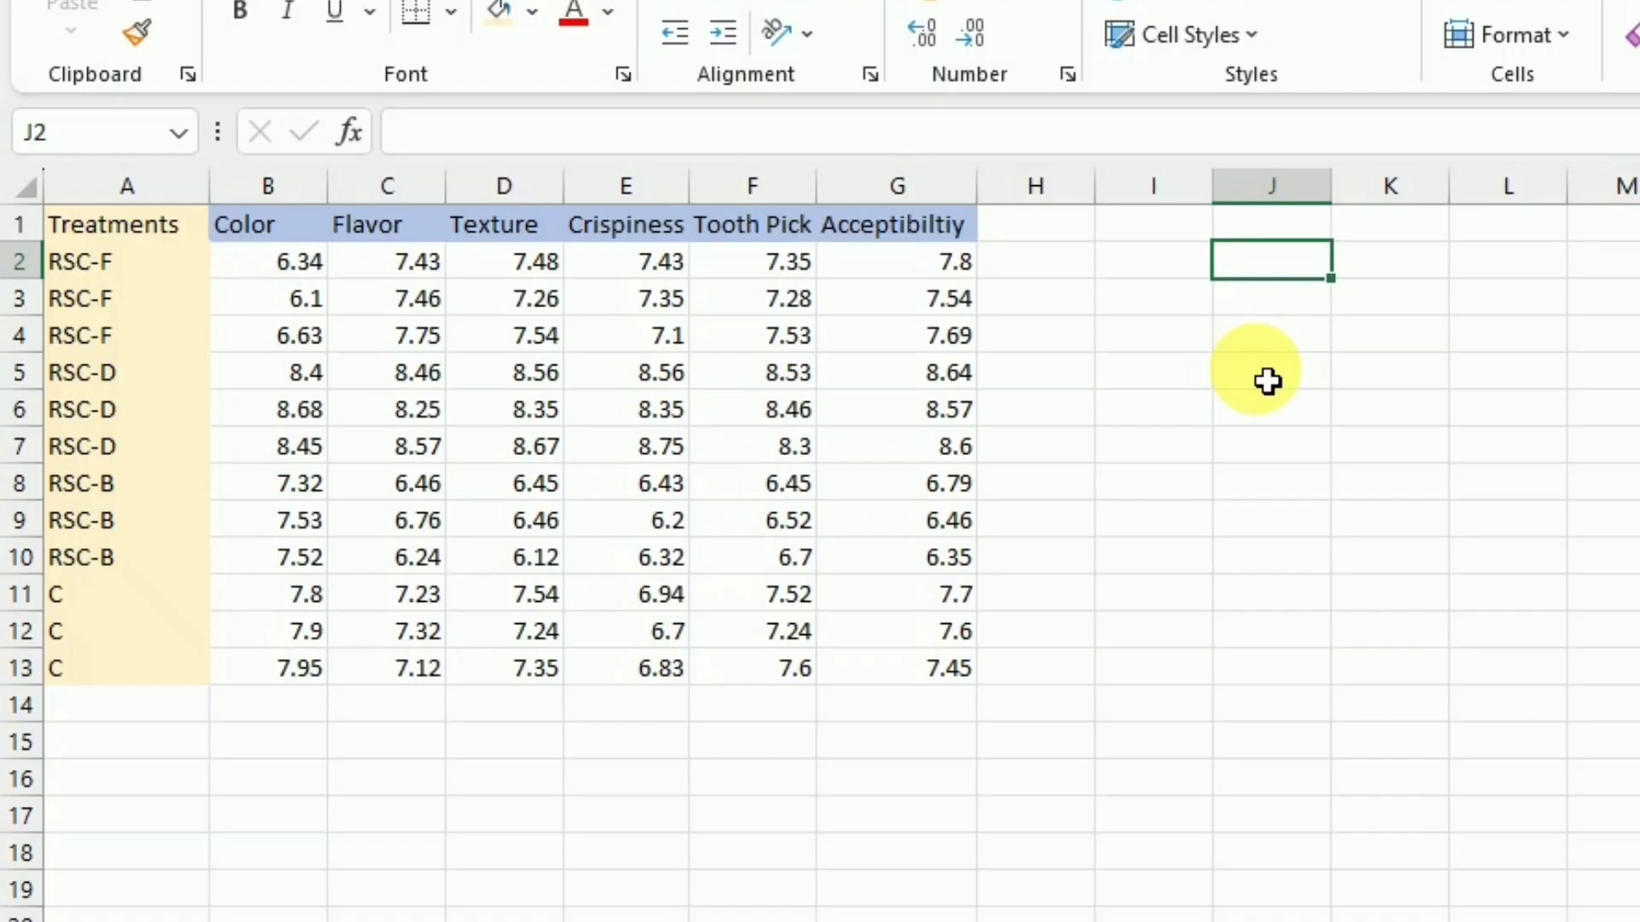
pyautogui.write('=')
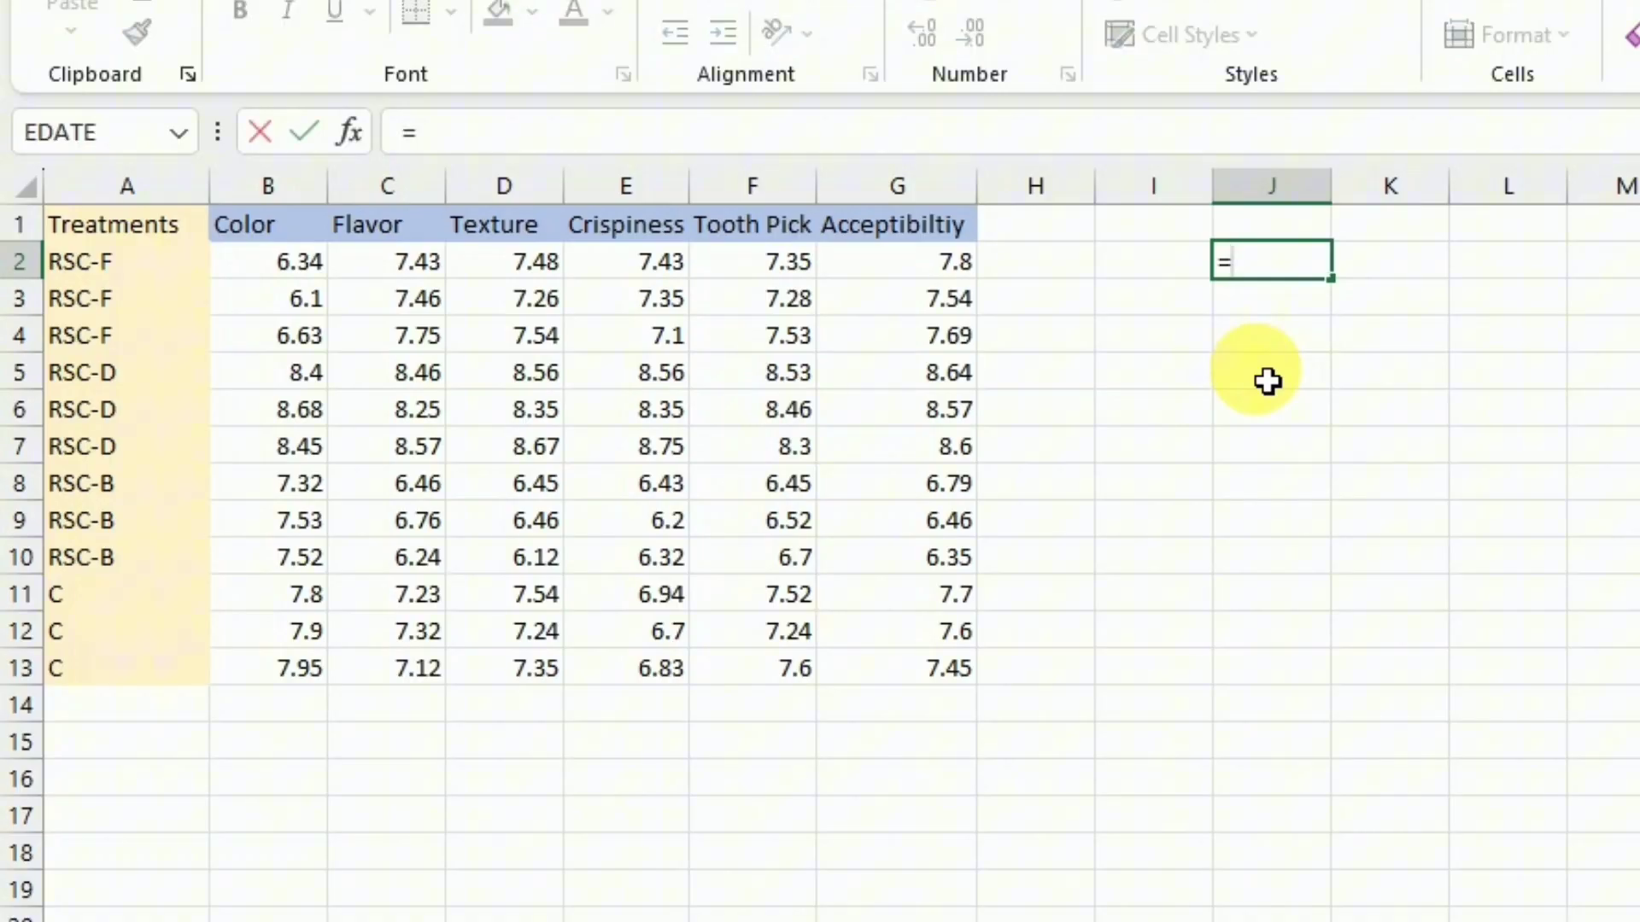
pyautogui.write('drop')
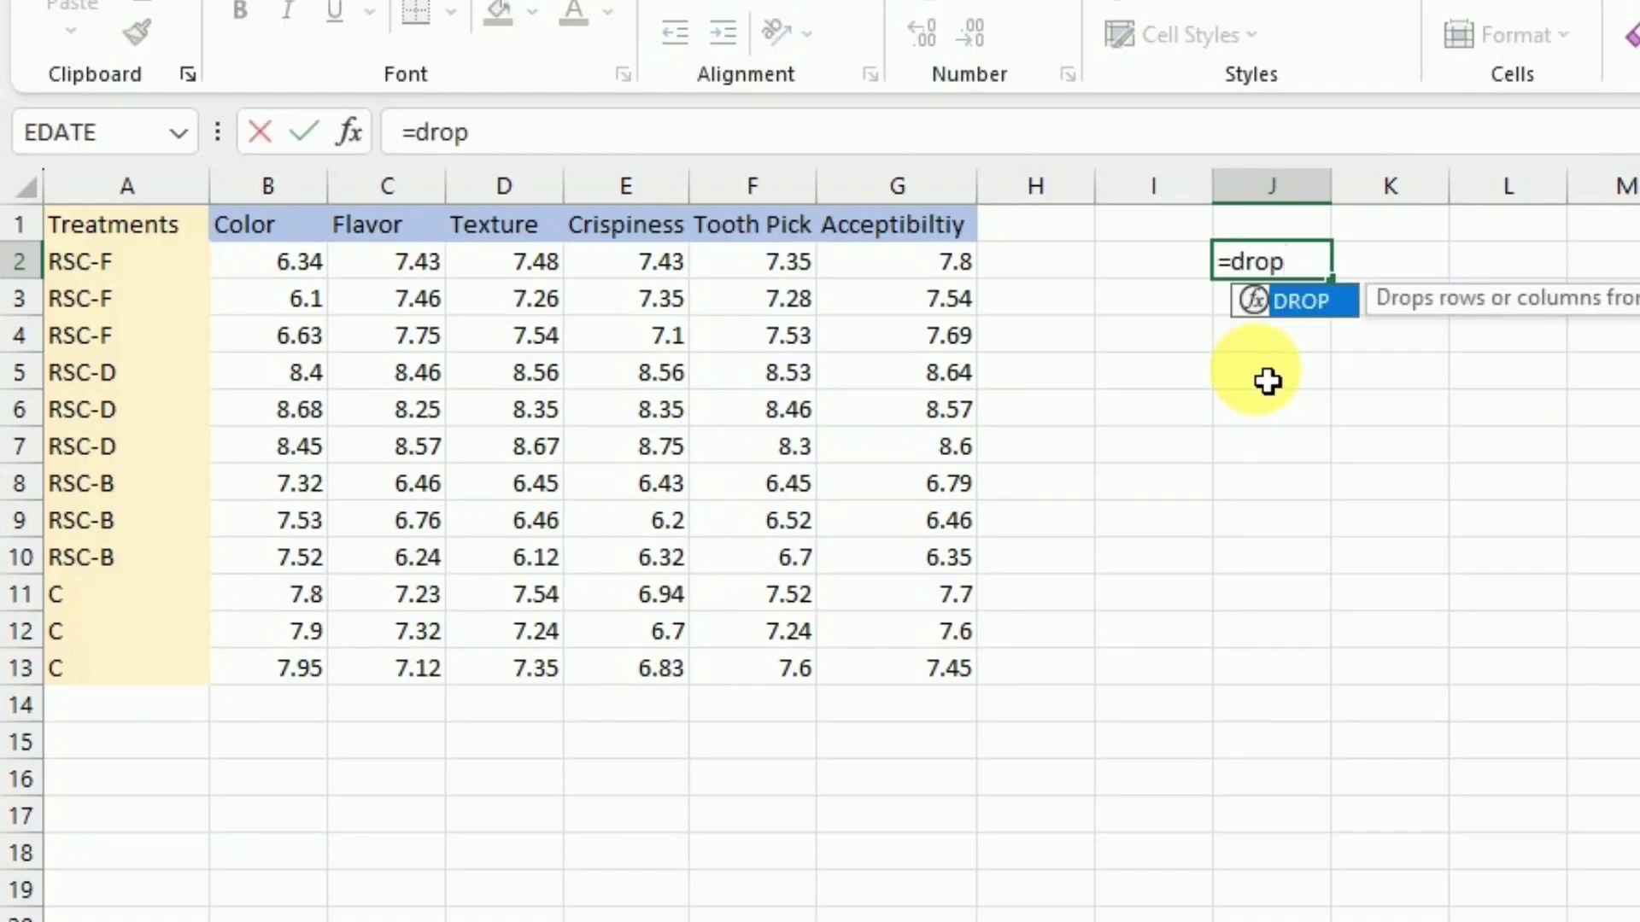
pyautogui.write('(')
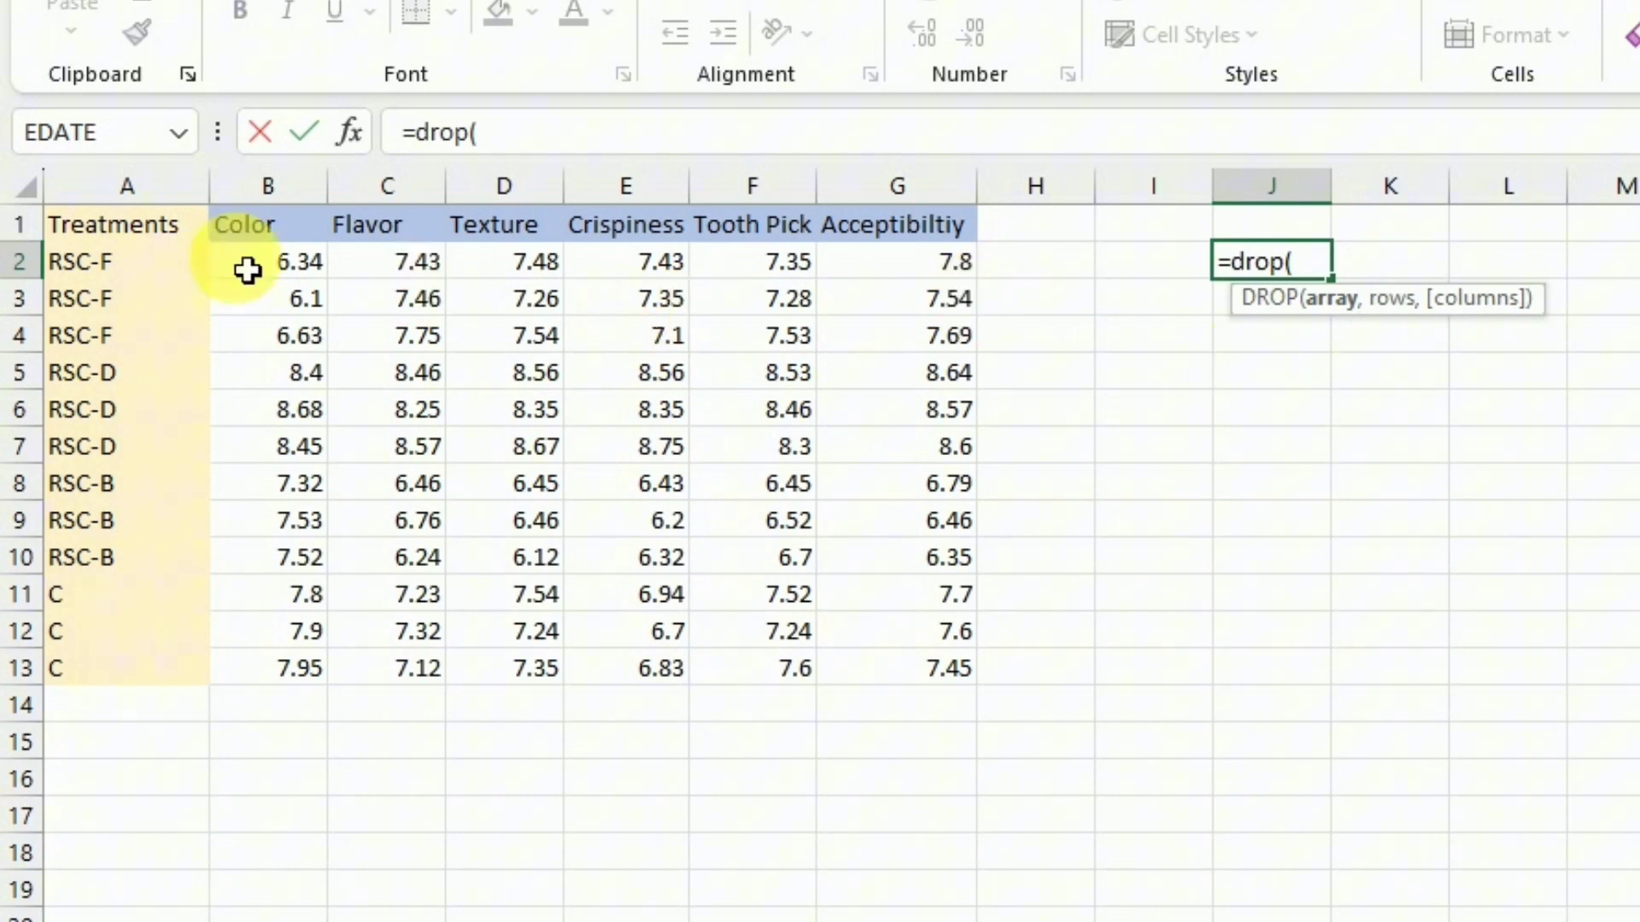
pyautogui.moveTo(173, 240); pyautogui.dragTo(882, 678)
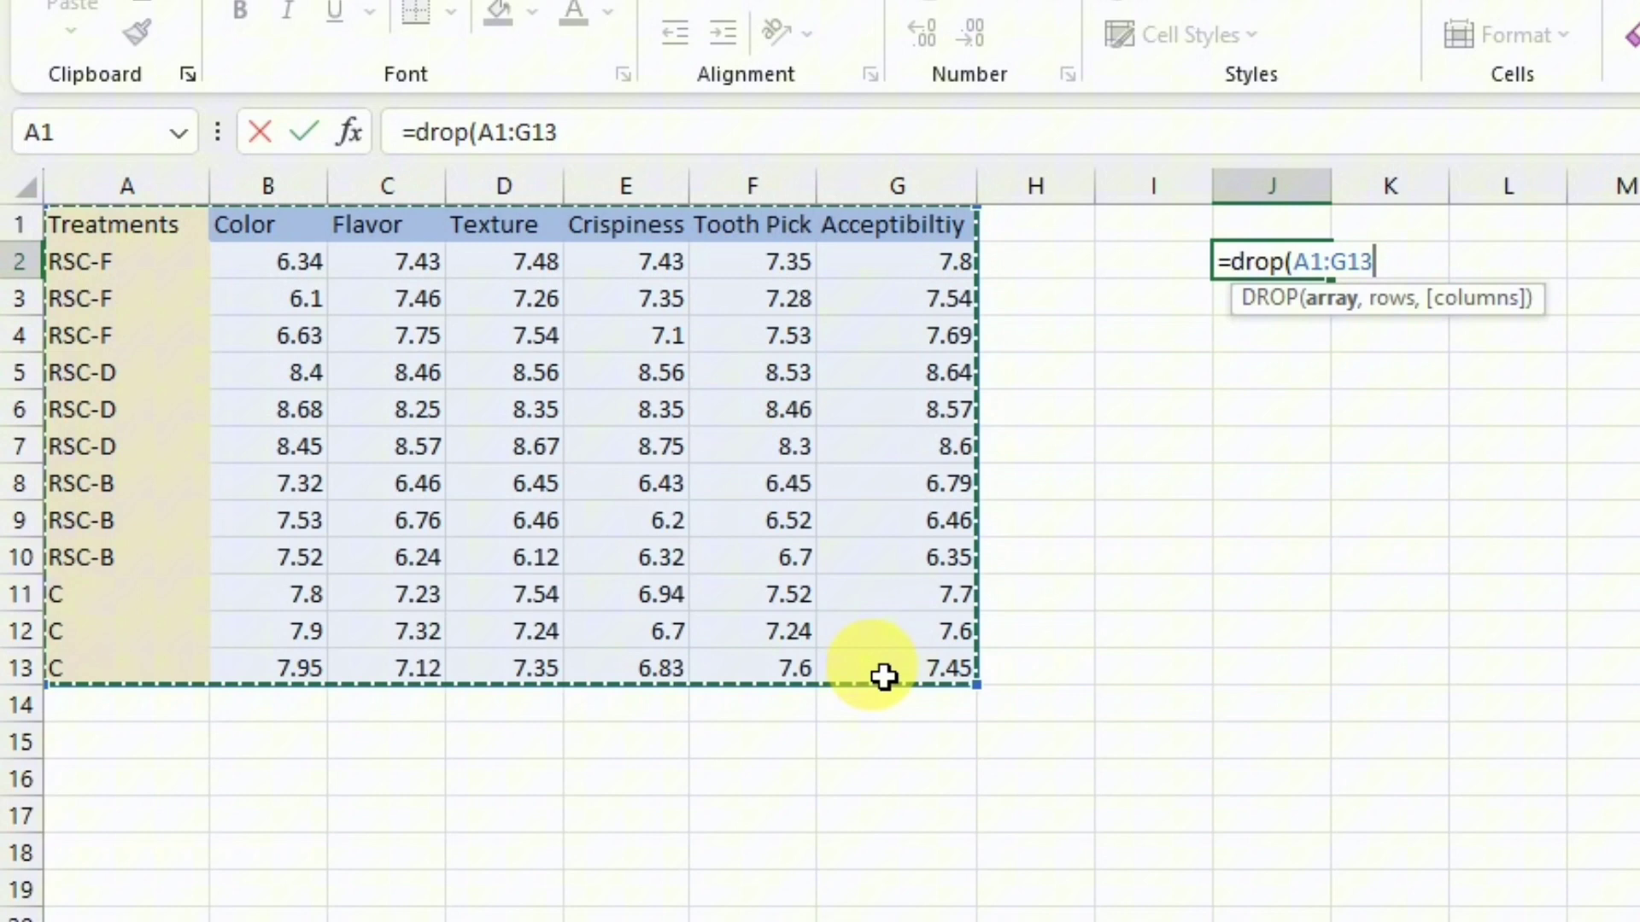
pyautogui.write(',')
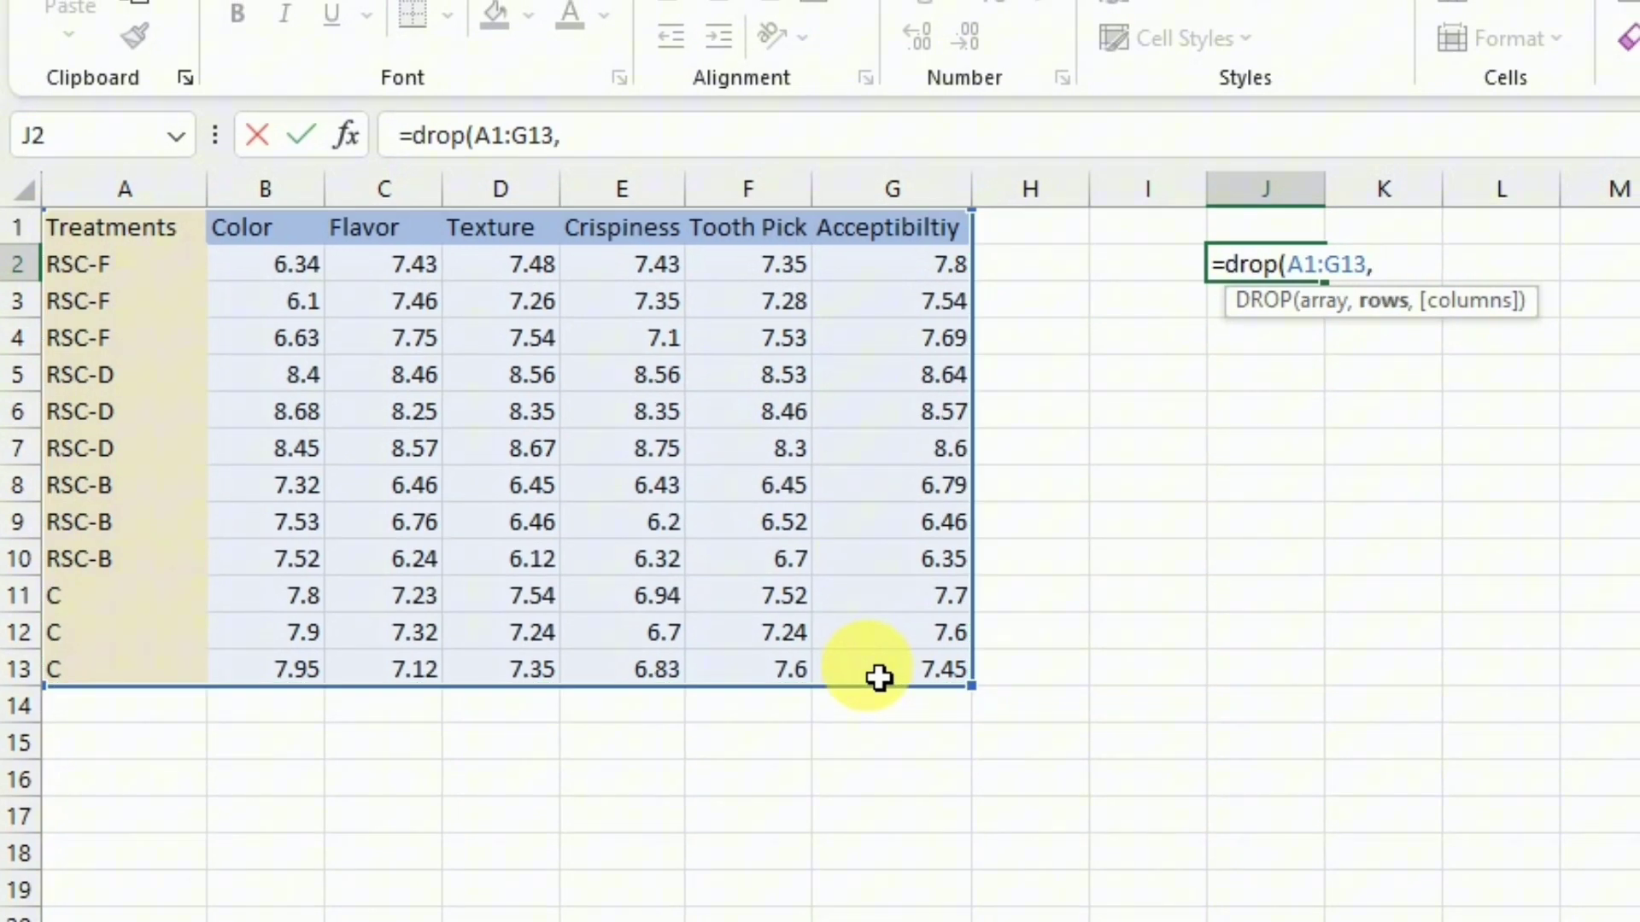
pyautogui.write(',')
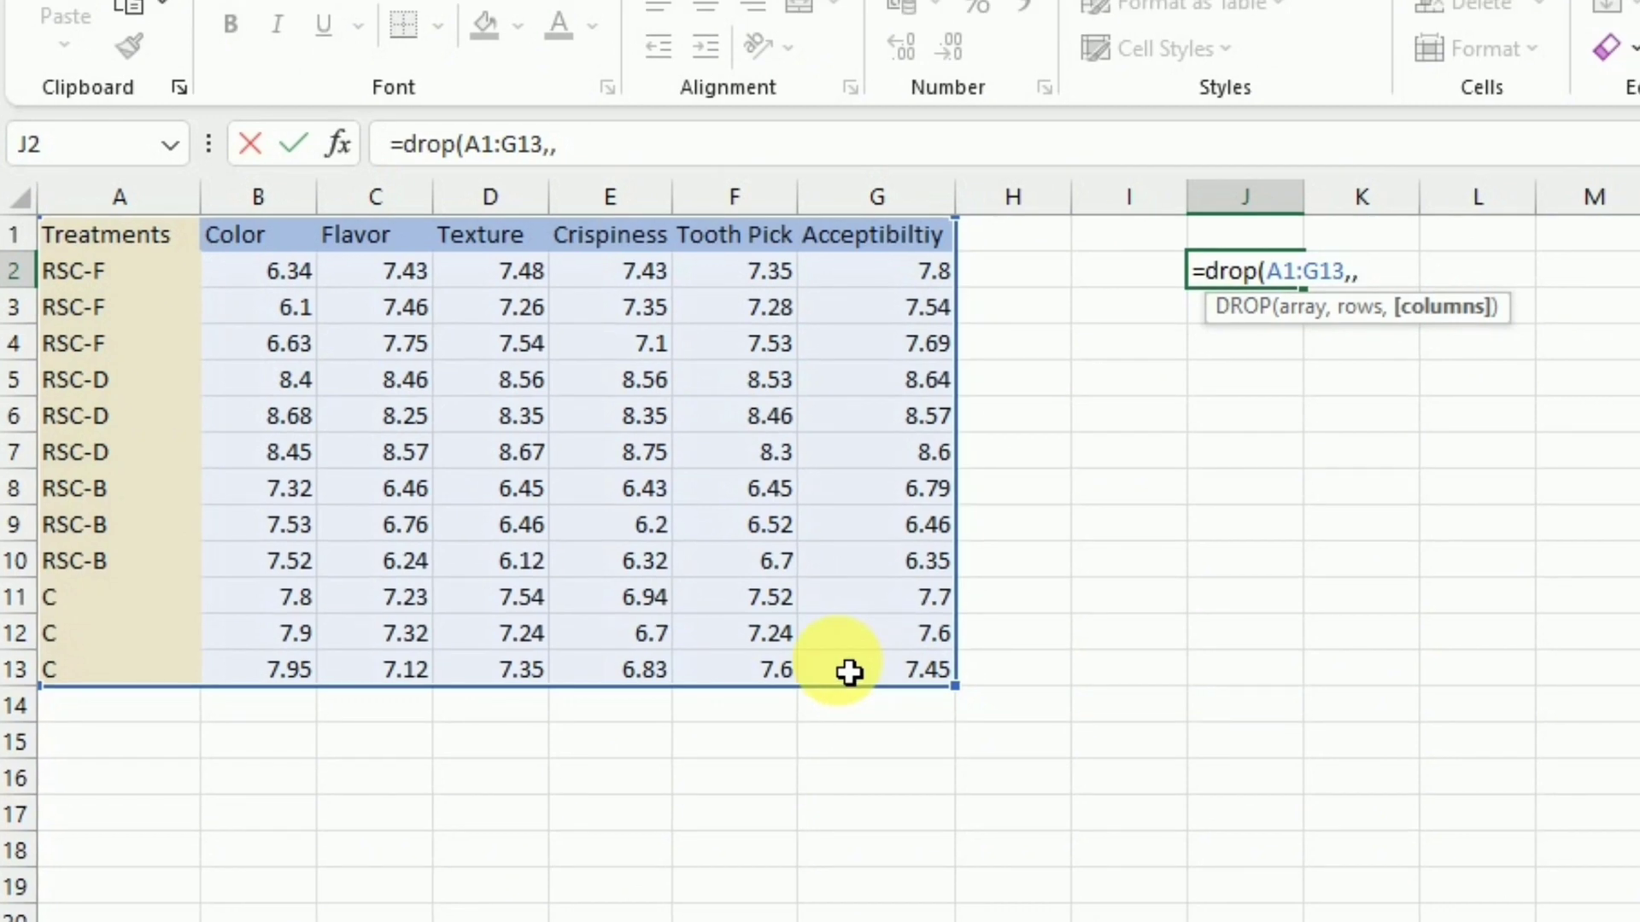
pyautogui.write('-2')
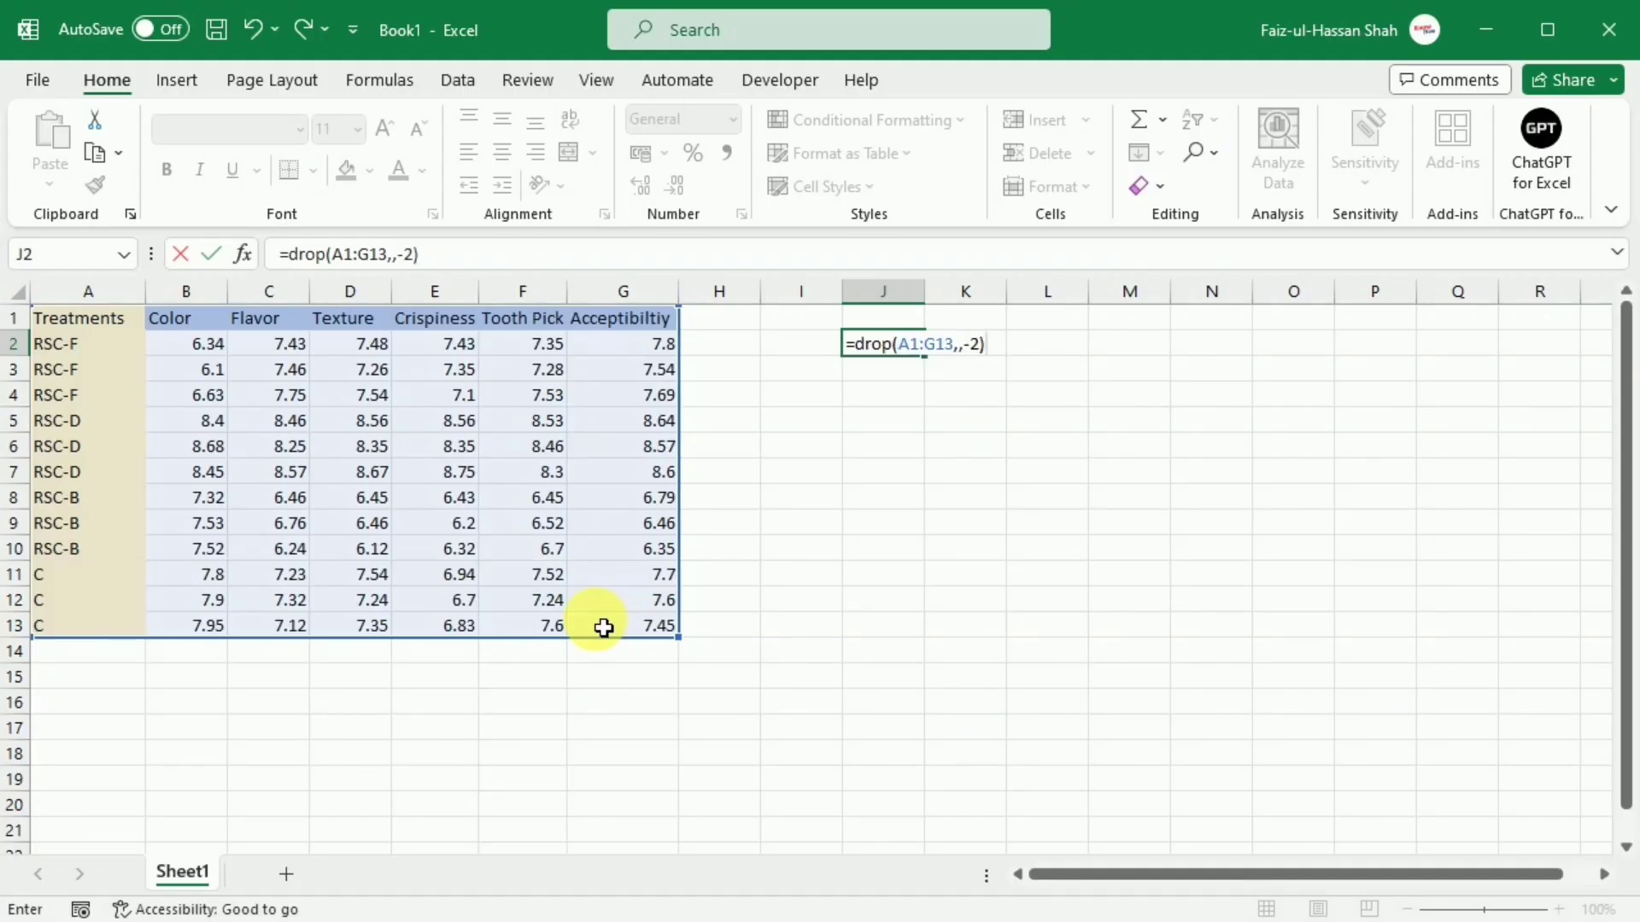
pyautogui.press('Return')
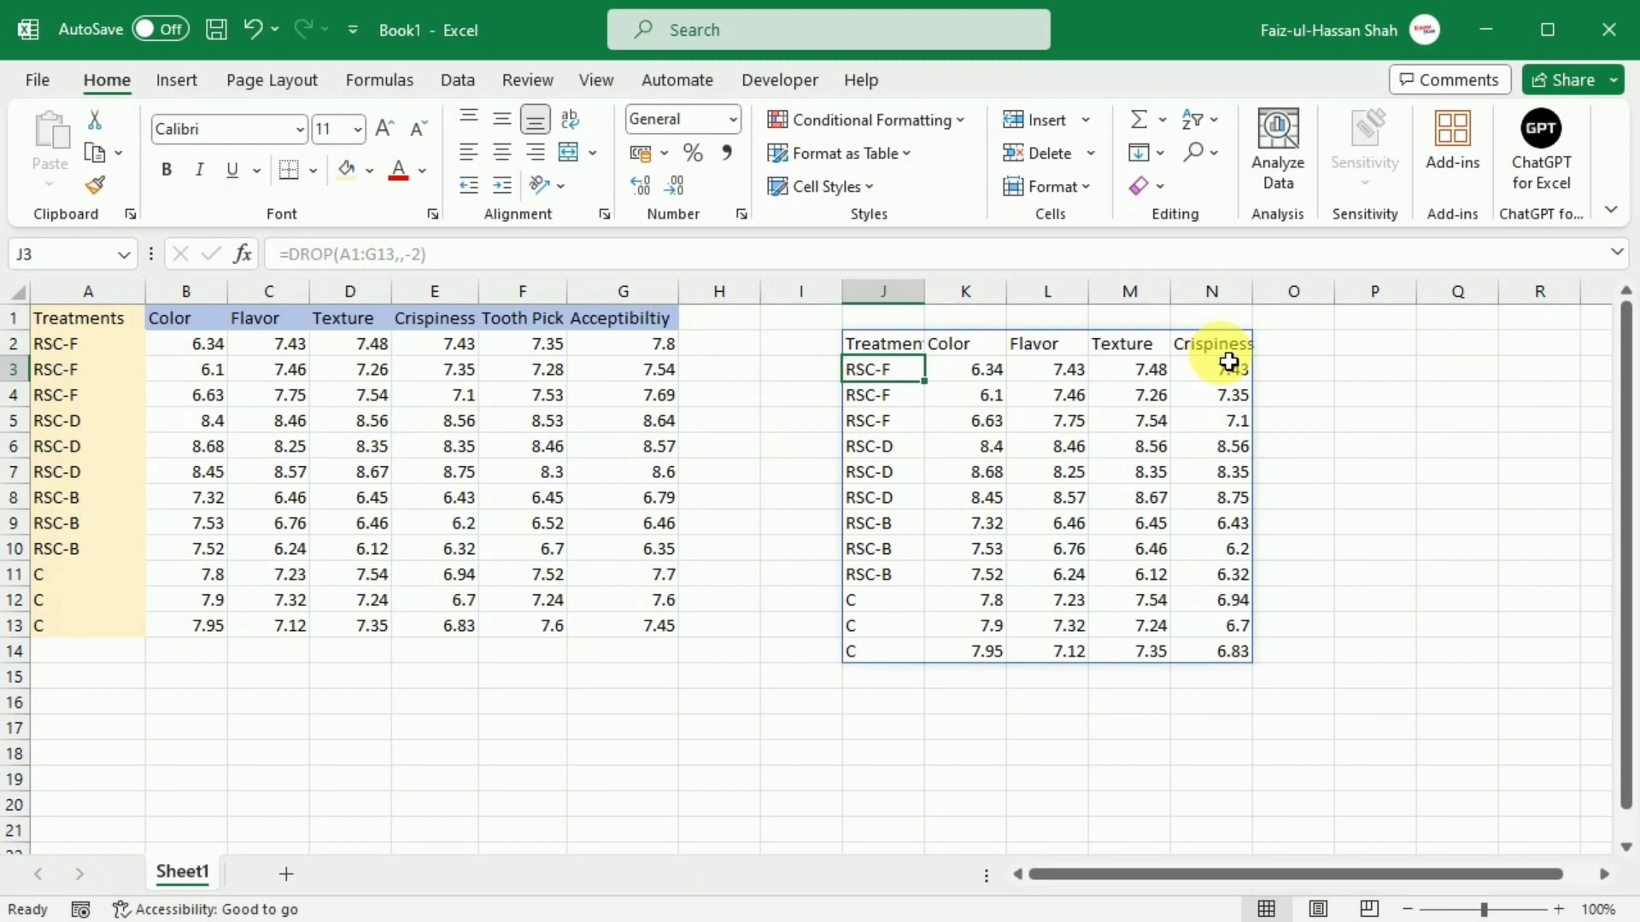
# Change J2's formula to =DROP(A1:G13,,2) to drop the first two columns
pyautogui.click(906, 351)
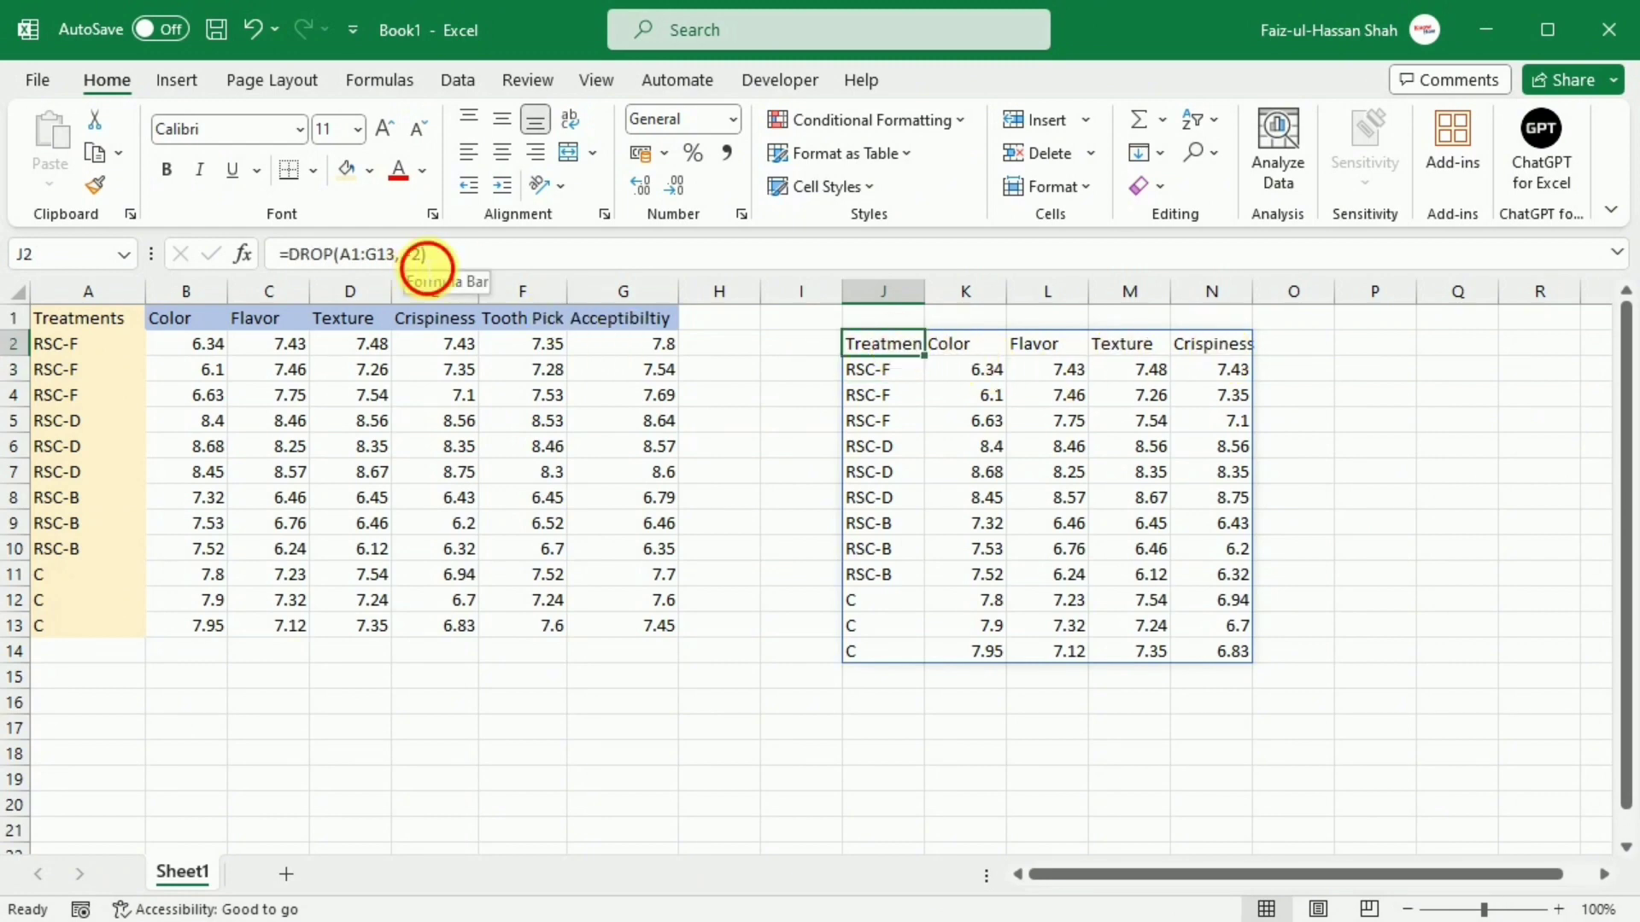
pyautogui.click(425, 255)
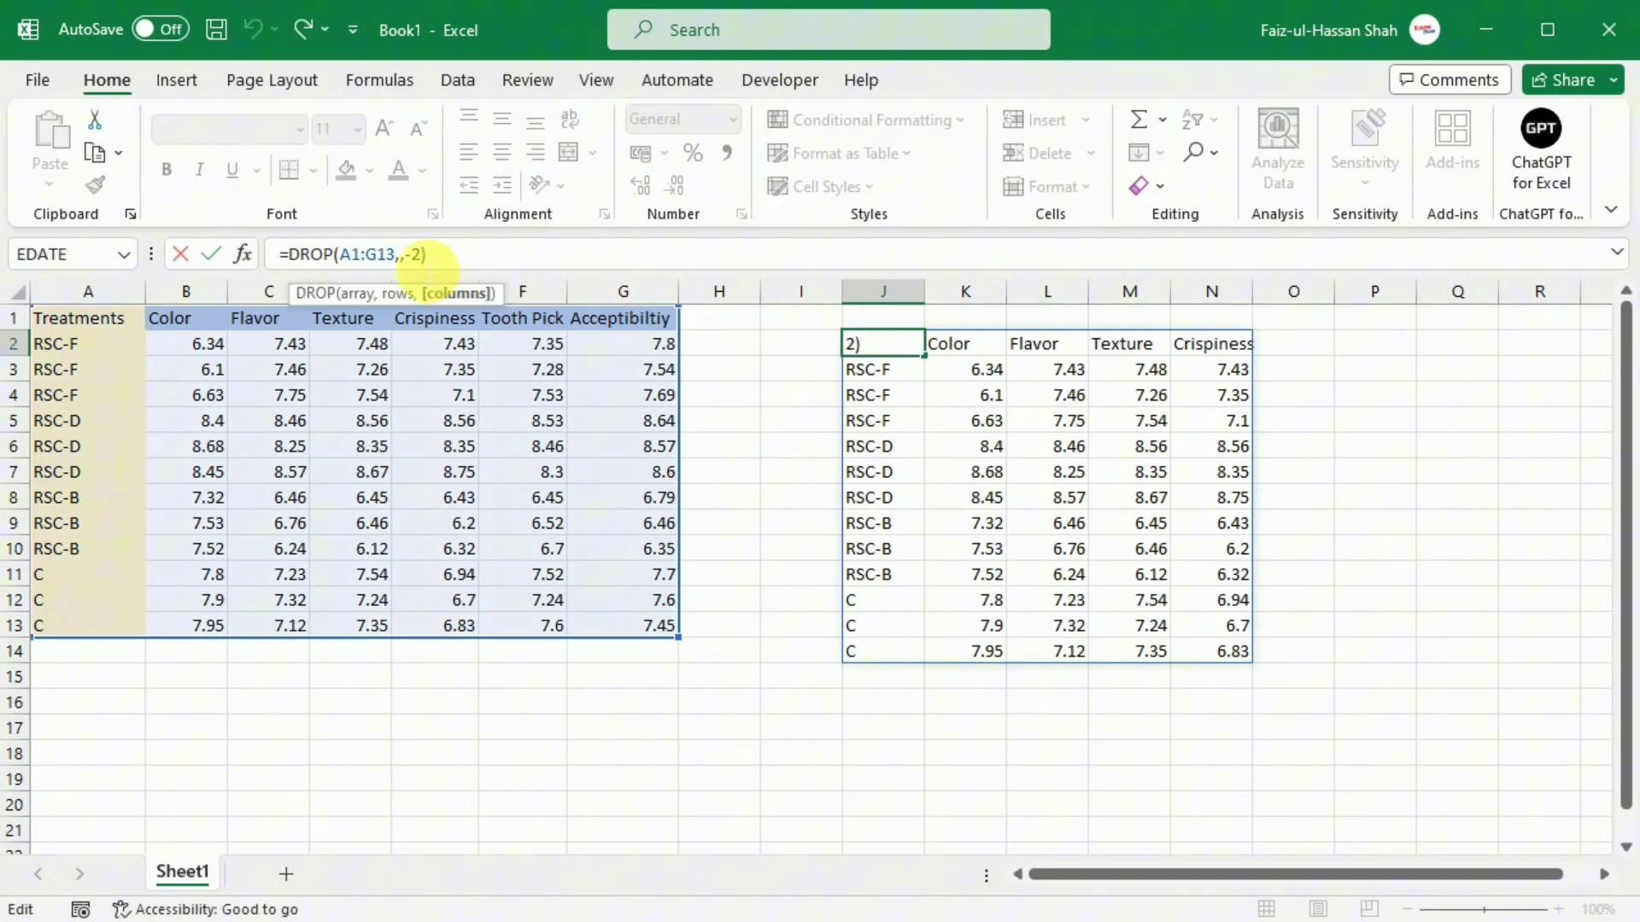
pyautogui.press('Left')
pyautogui.press('BackSpace')
pyautogui.press('End')
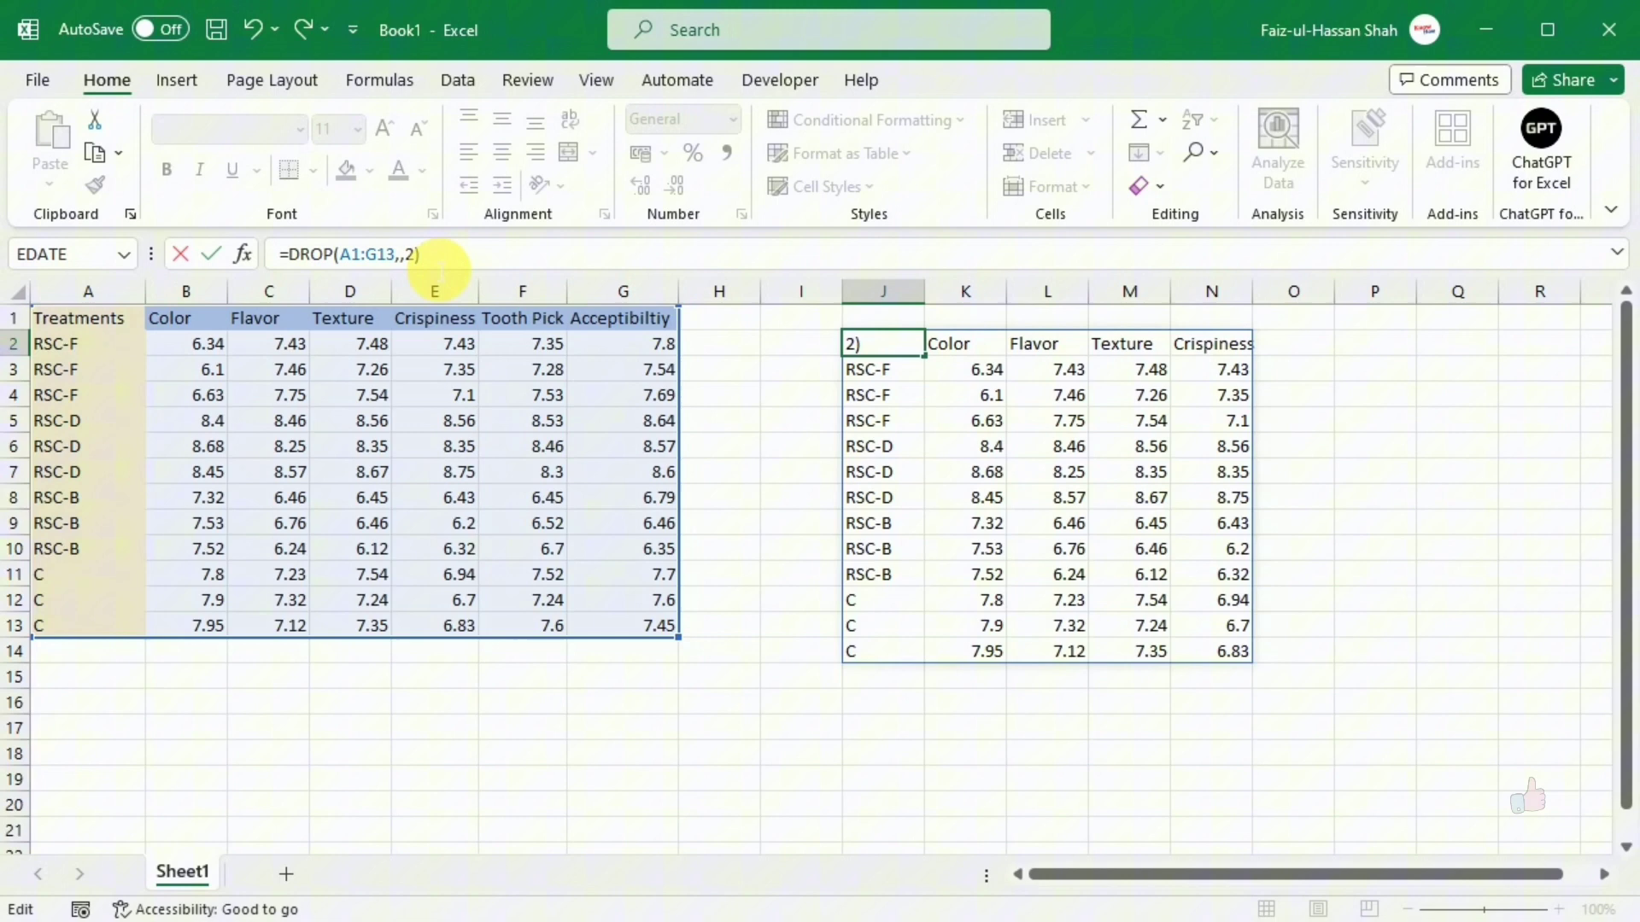
pyautogui.press('Return')
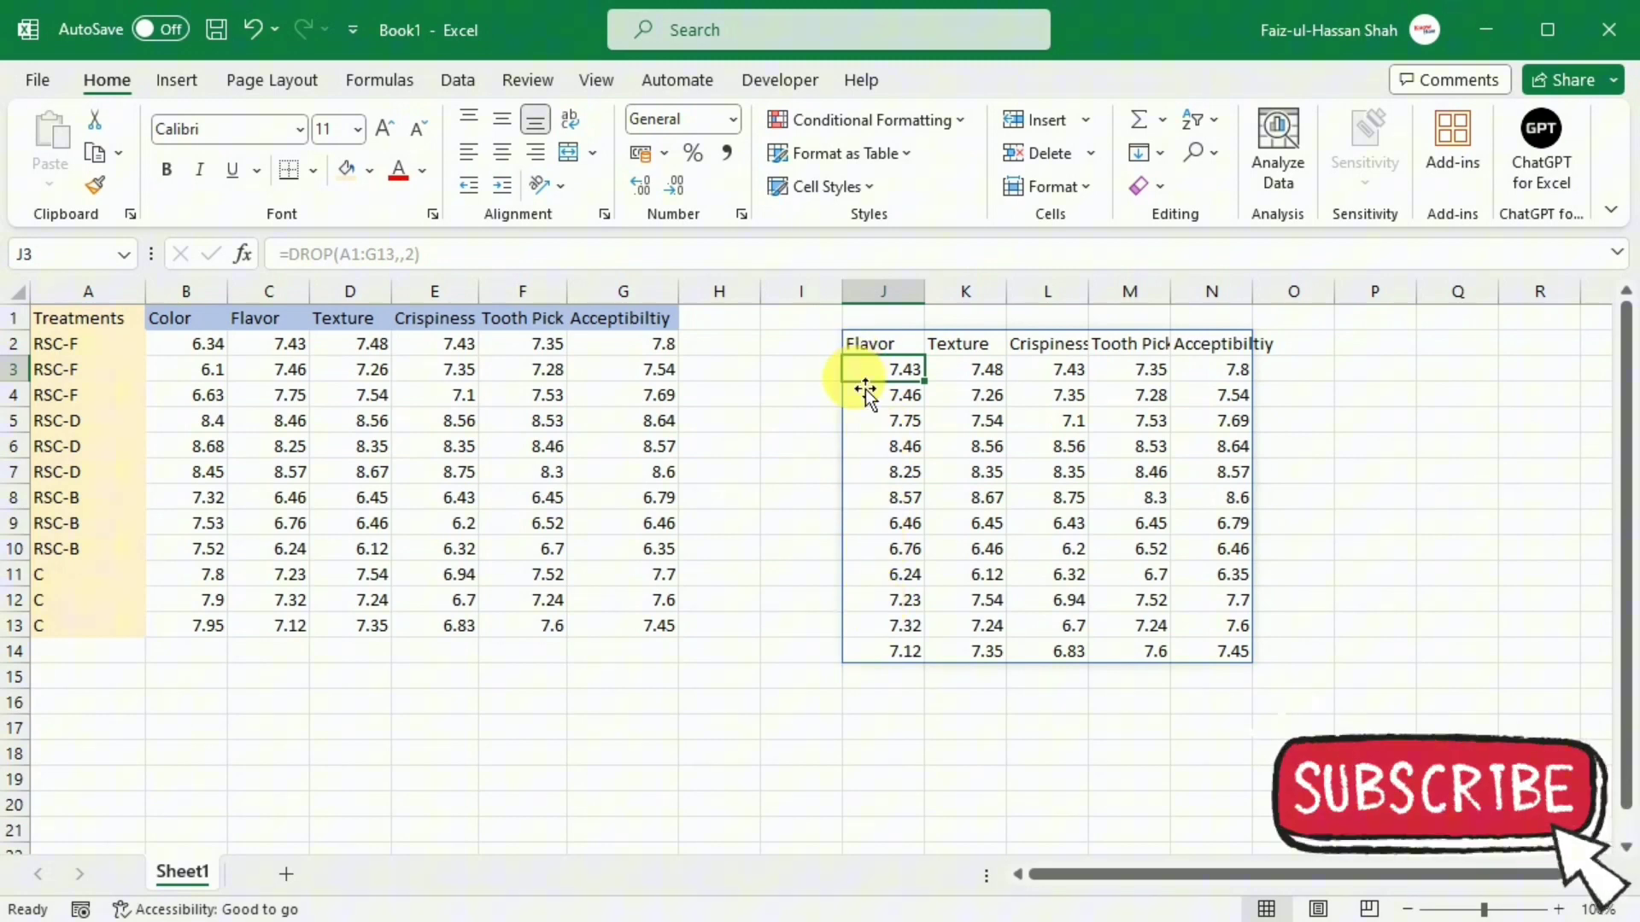
# Undo the DROP formulas until J2 is empty again
pyautogui.hotkey('ctrl', 'z')
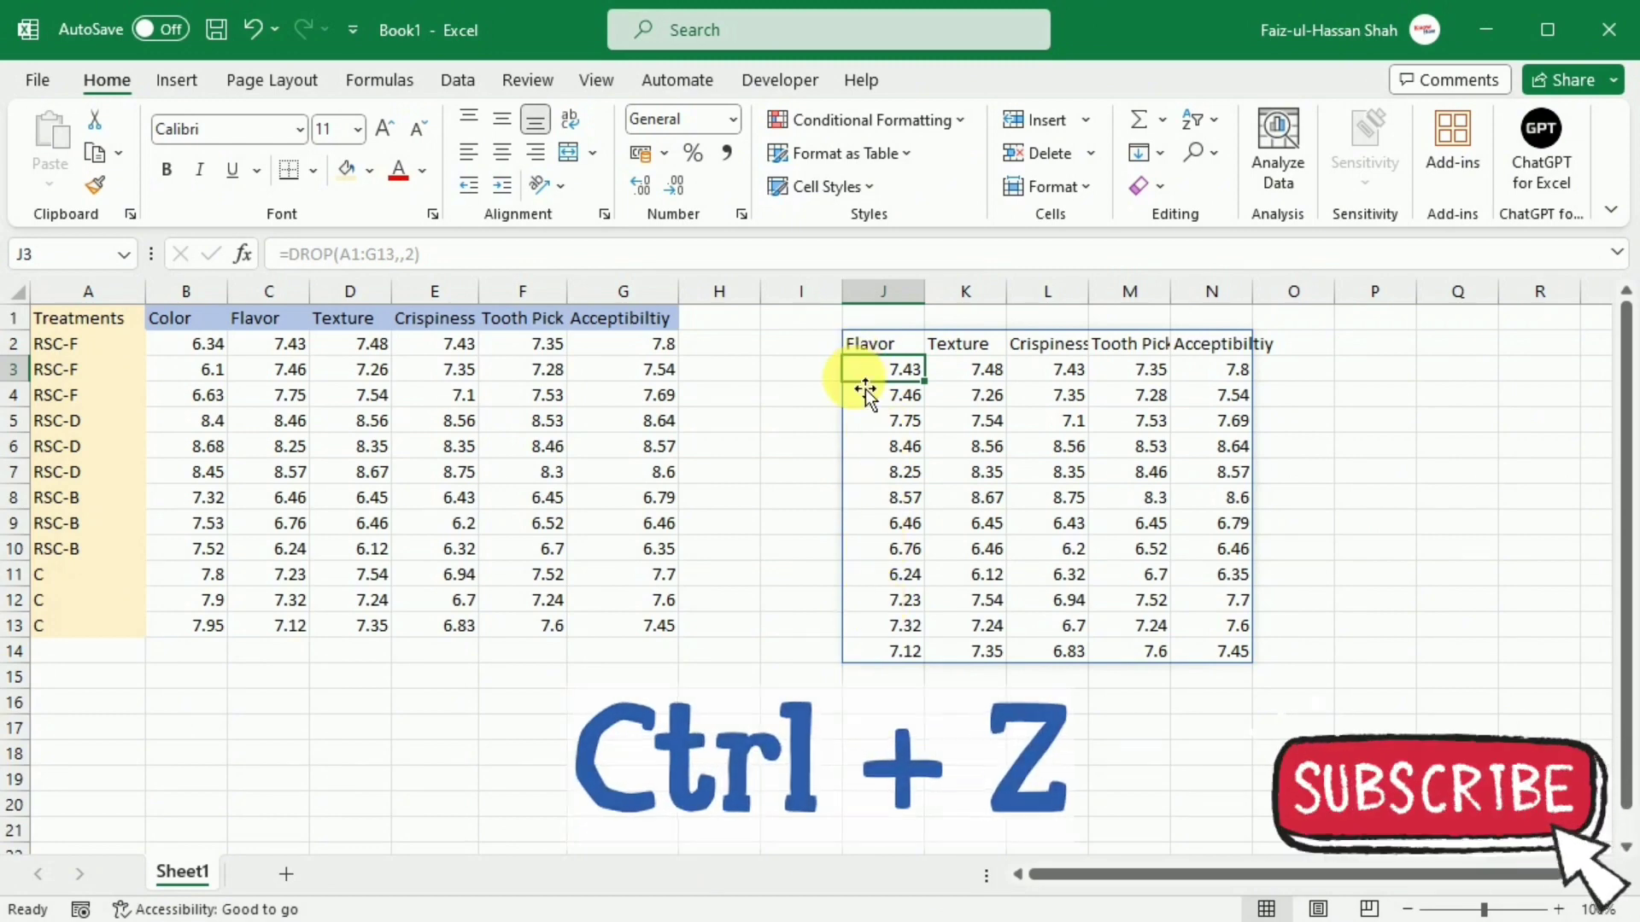
pyautogui.hotkey('ctrl', 'z')
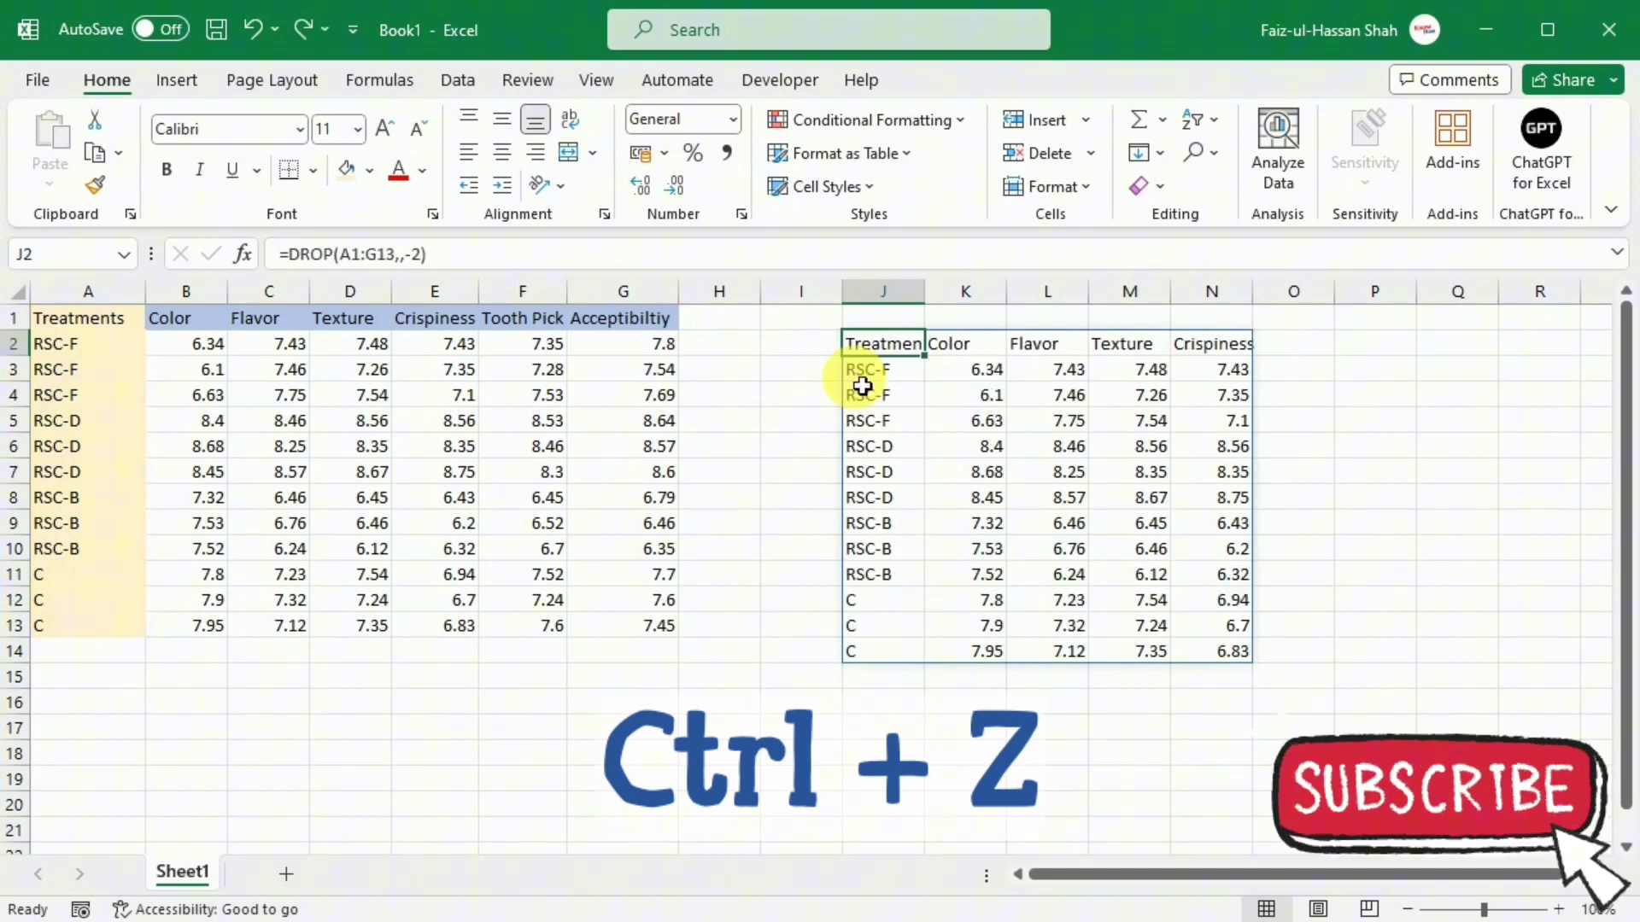
pyautogui.hotkey('ctrl', 'z')
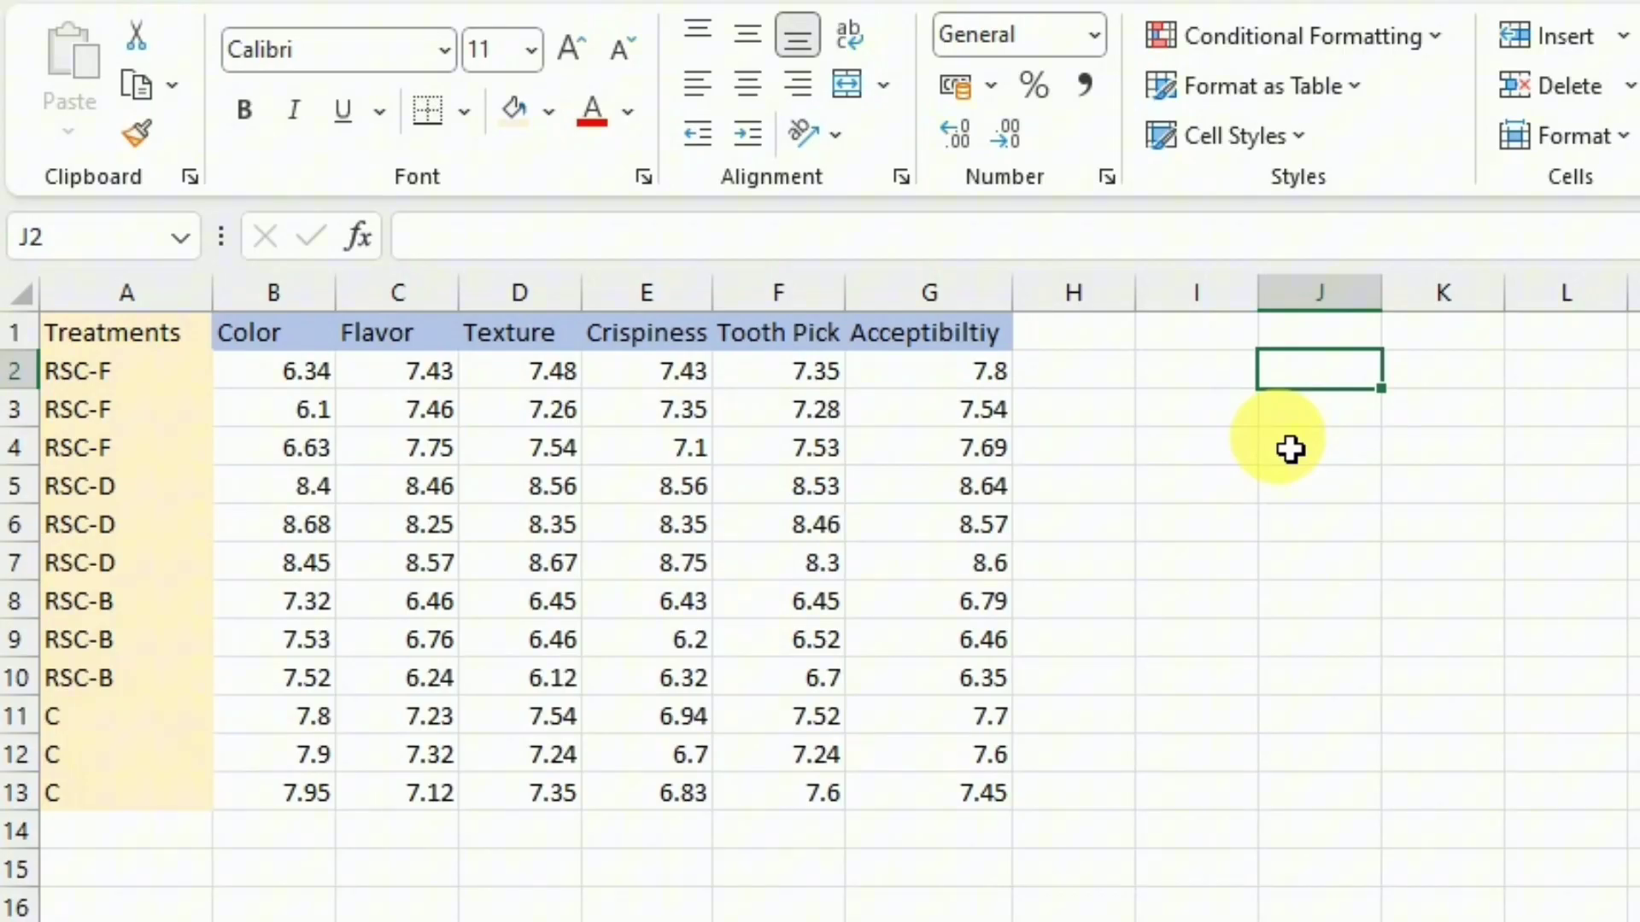
# Enter =DROP(A1:G13,-3,-2) in J2, spilling the result into J2:N11
pyautogui.write('=d')
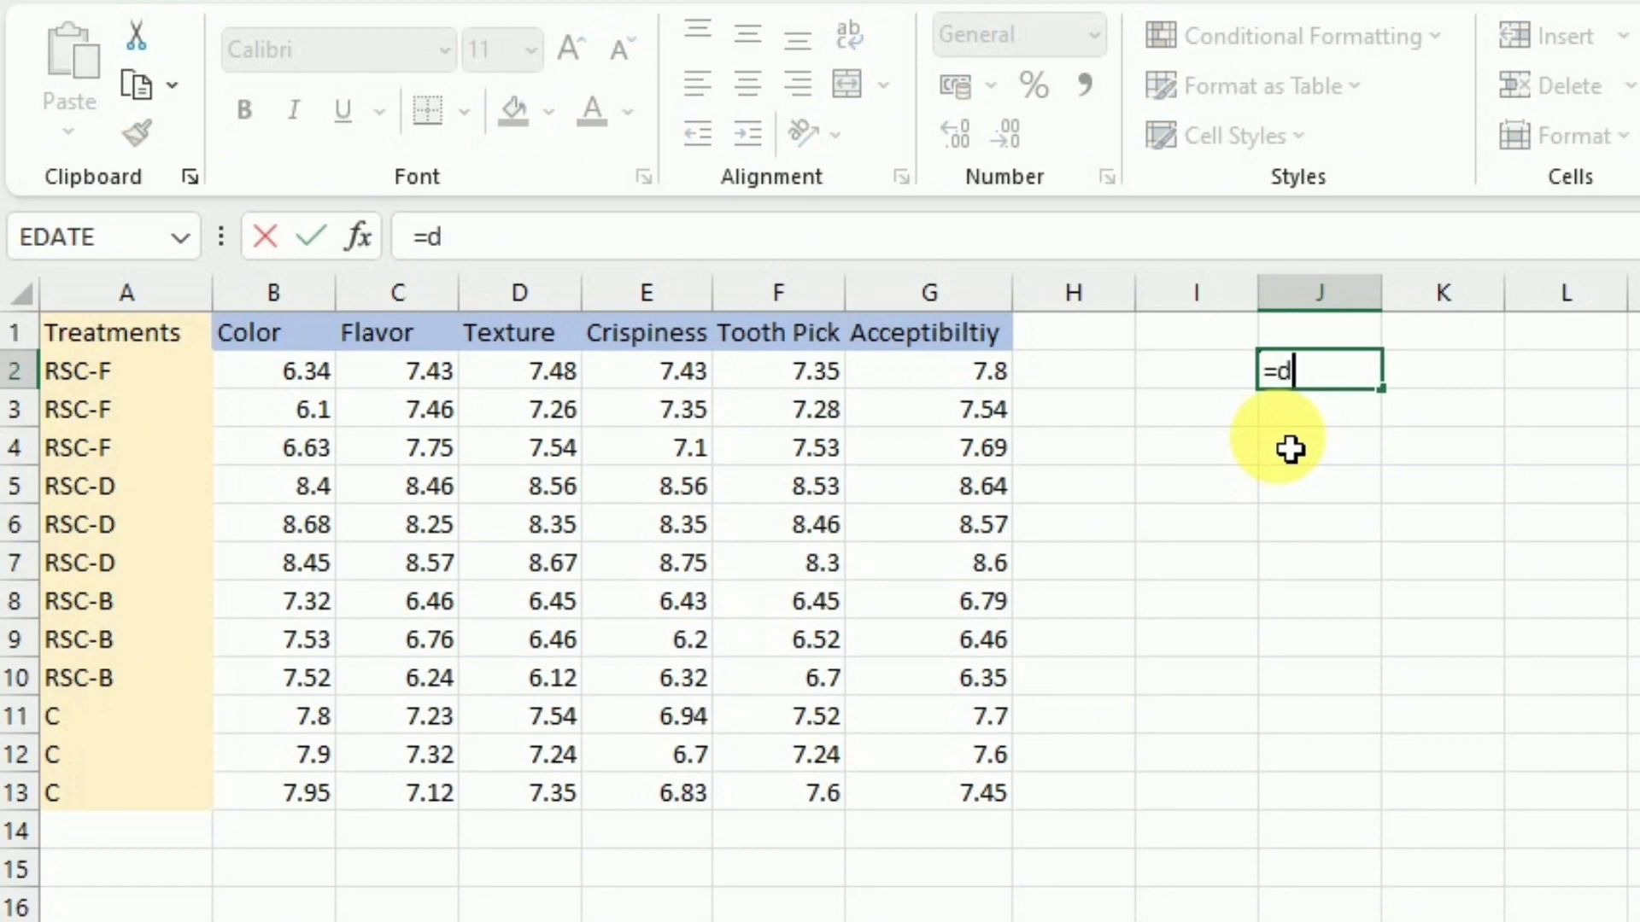
pyautogui.write('rop(')
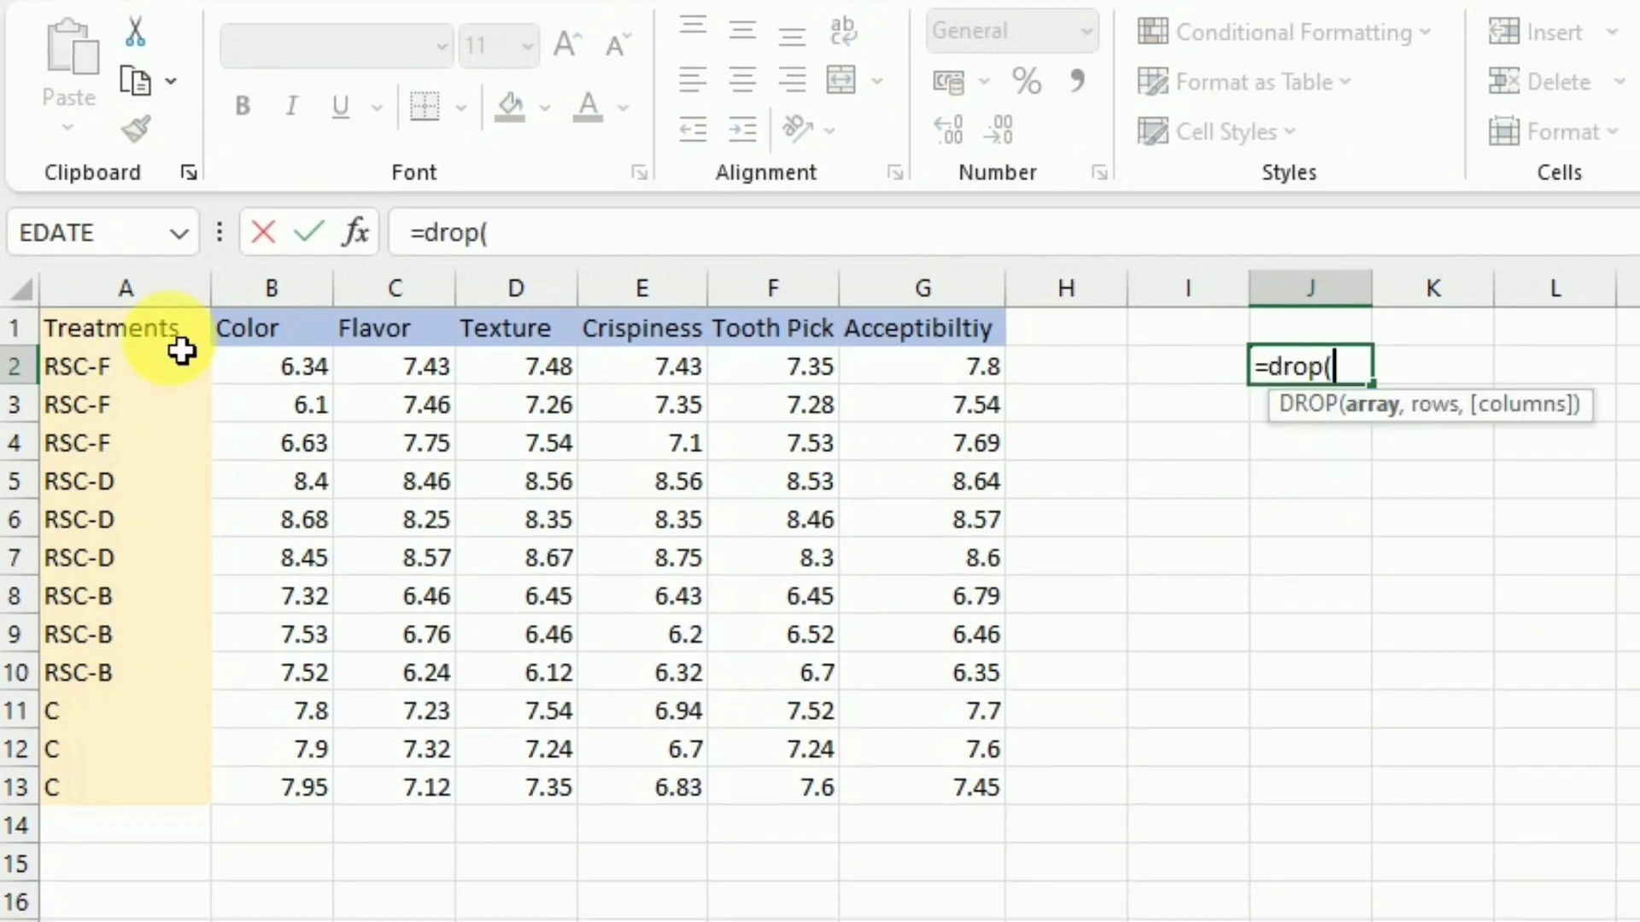
pyautogui.moveTo(177, 338); pyautogui.dragTo(887, 819)
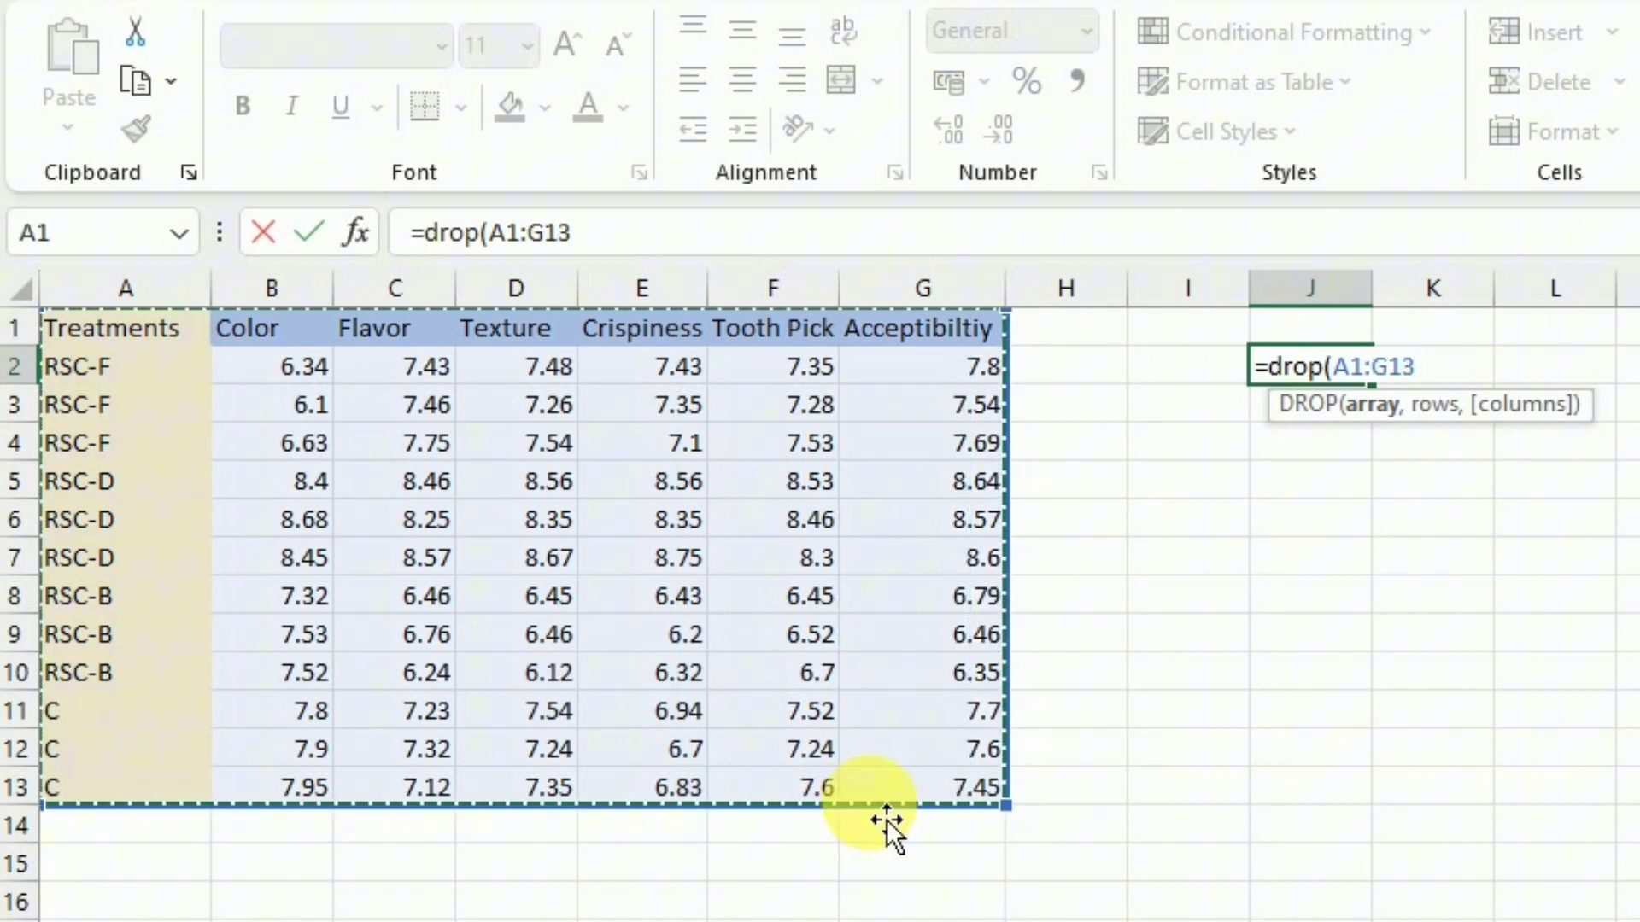
pyautogui.write(',')
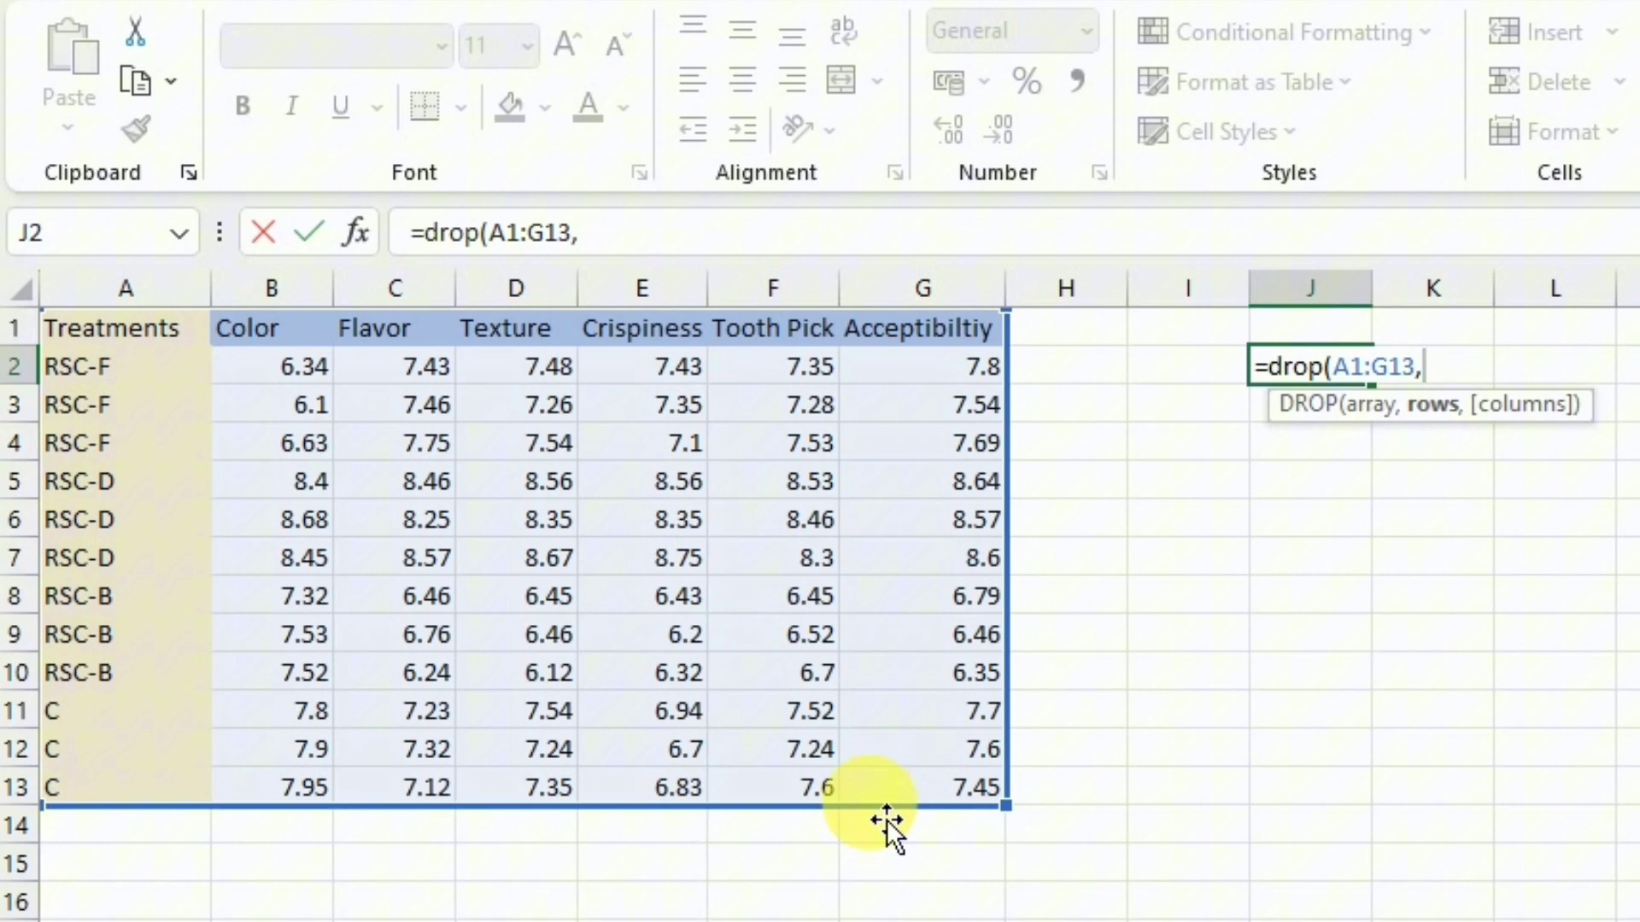
pyautogui.write('-3,')
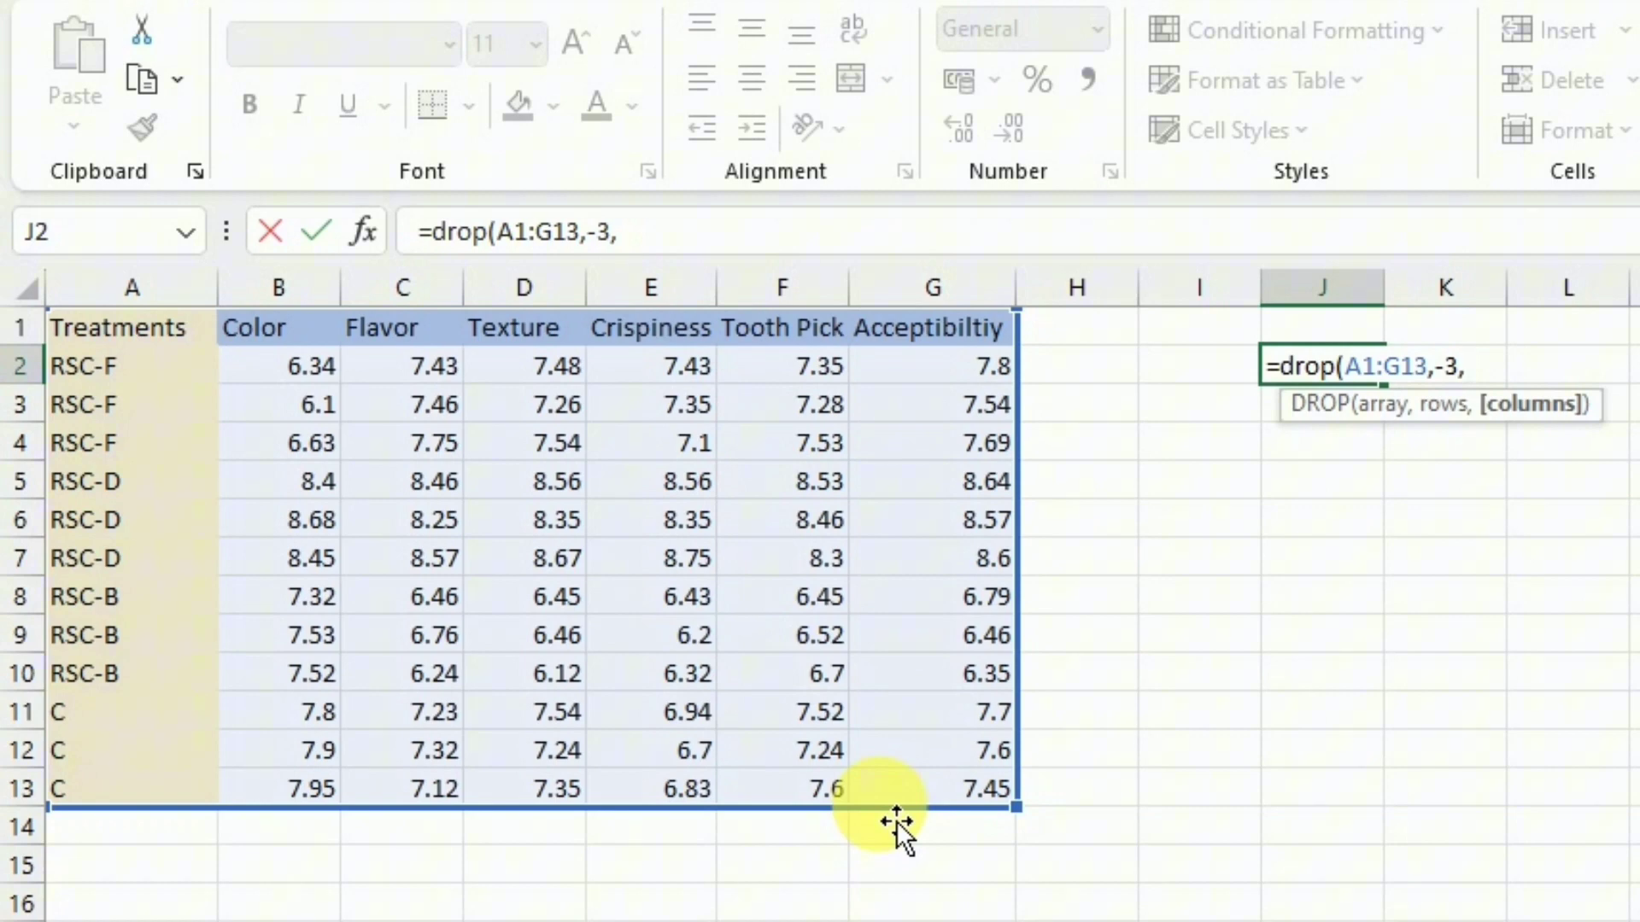
pyautogui.write('-2)')
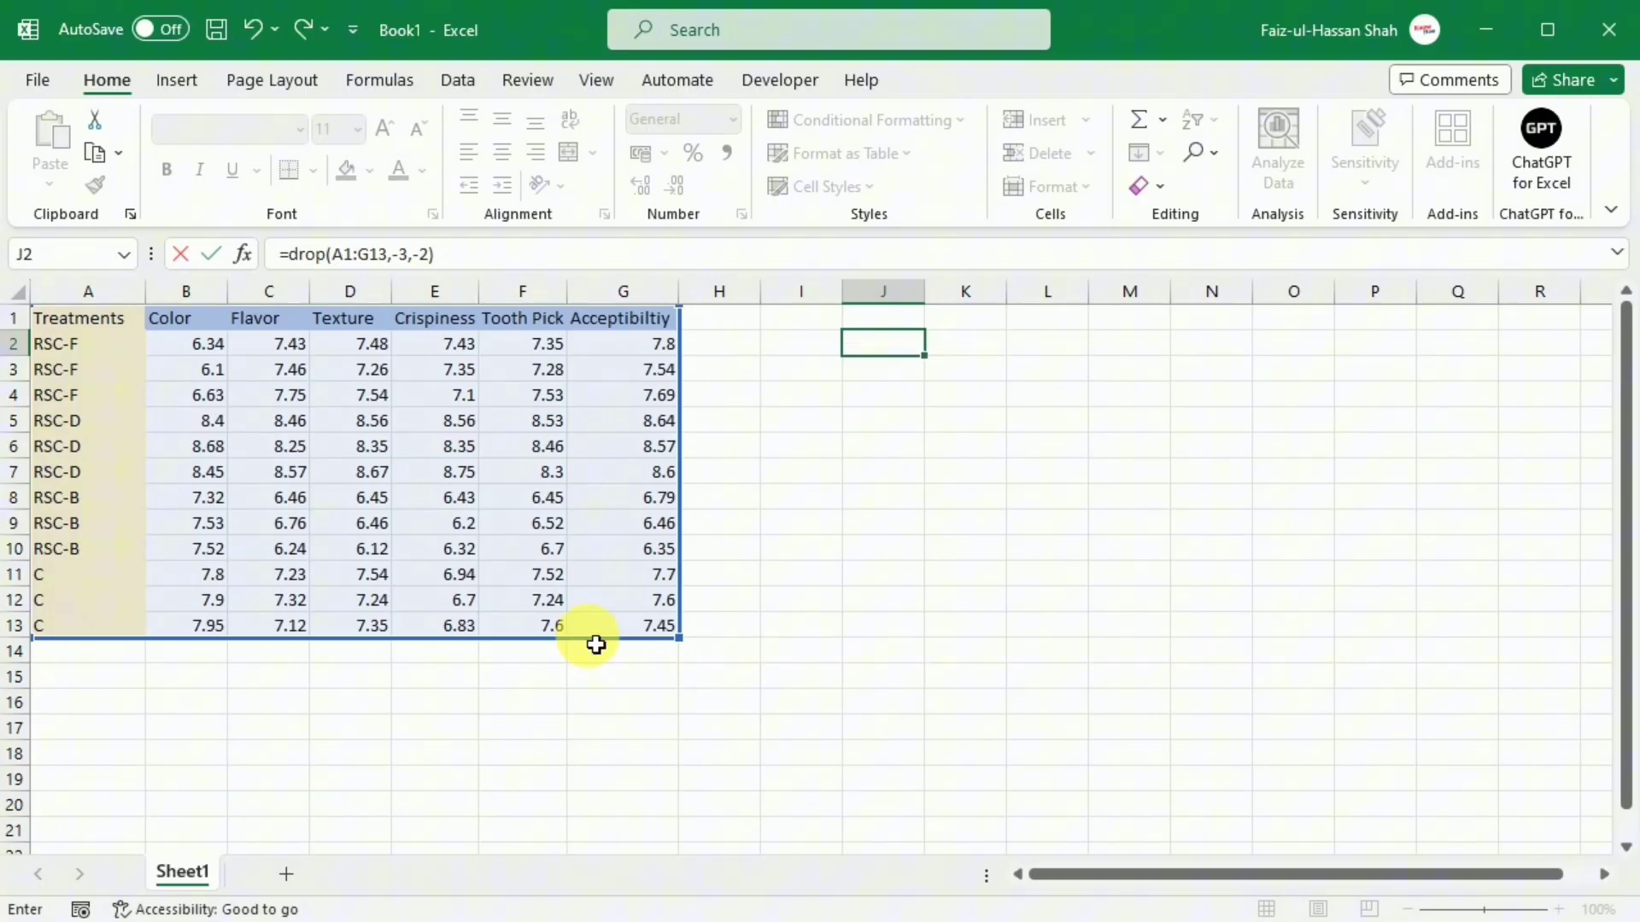
pyautogui.press('Return')
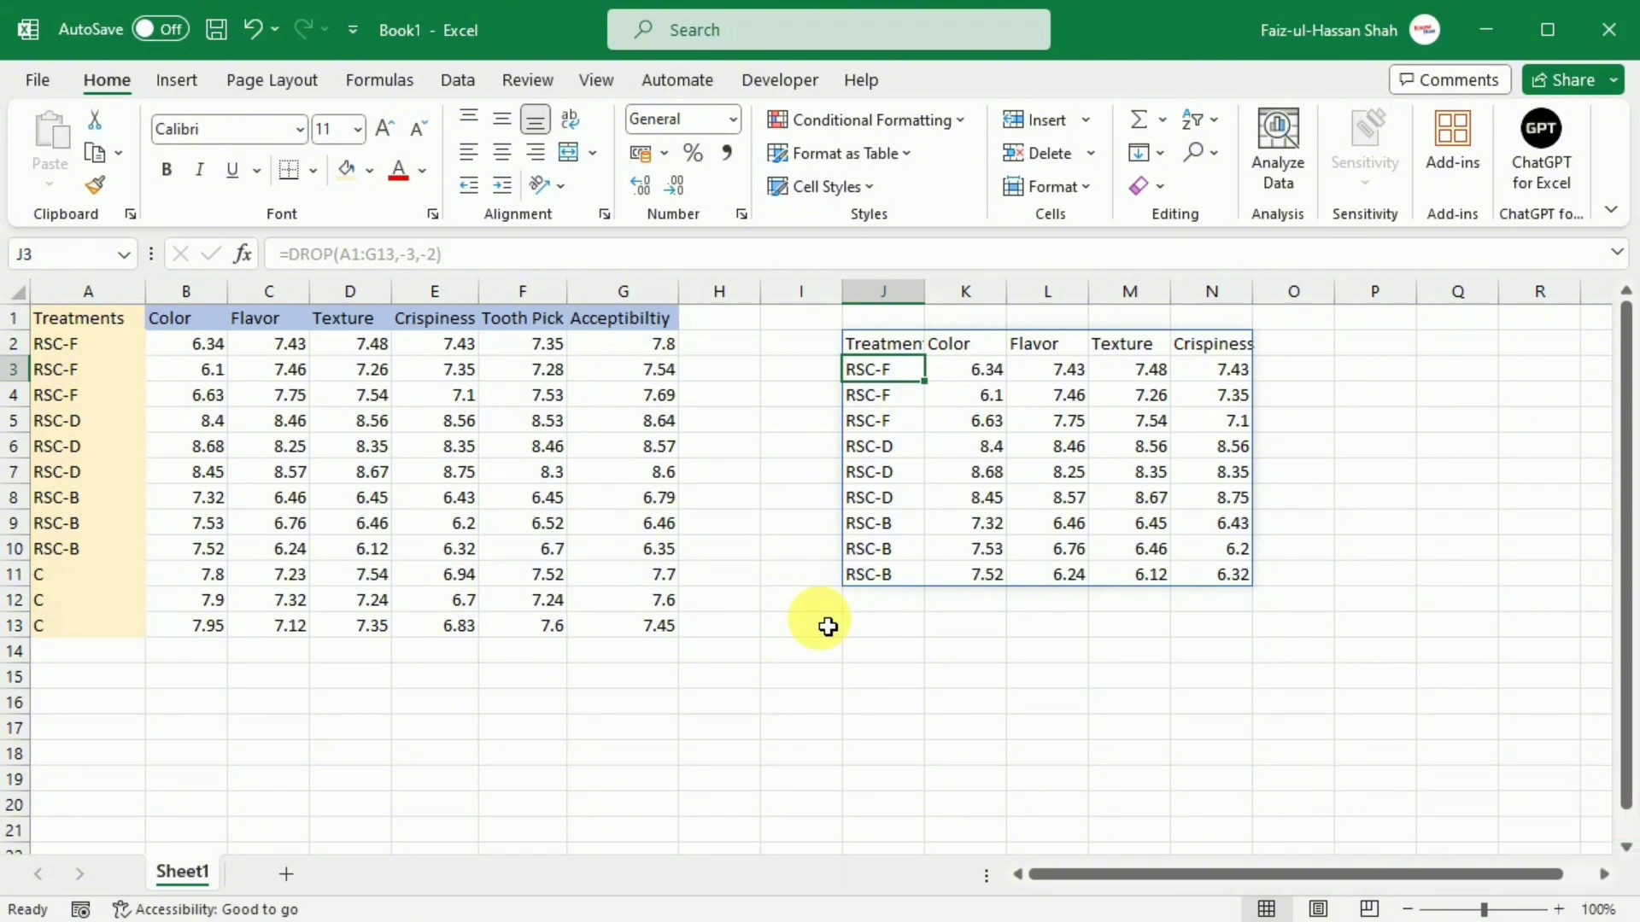
pyautogui.click(889, 350)
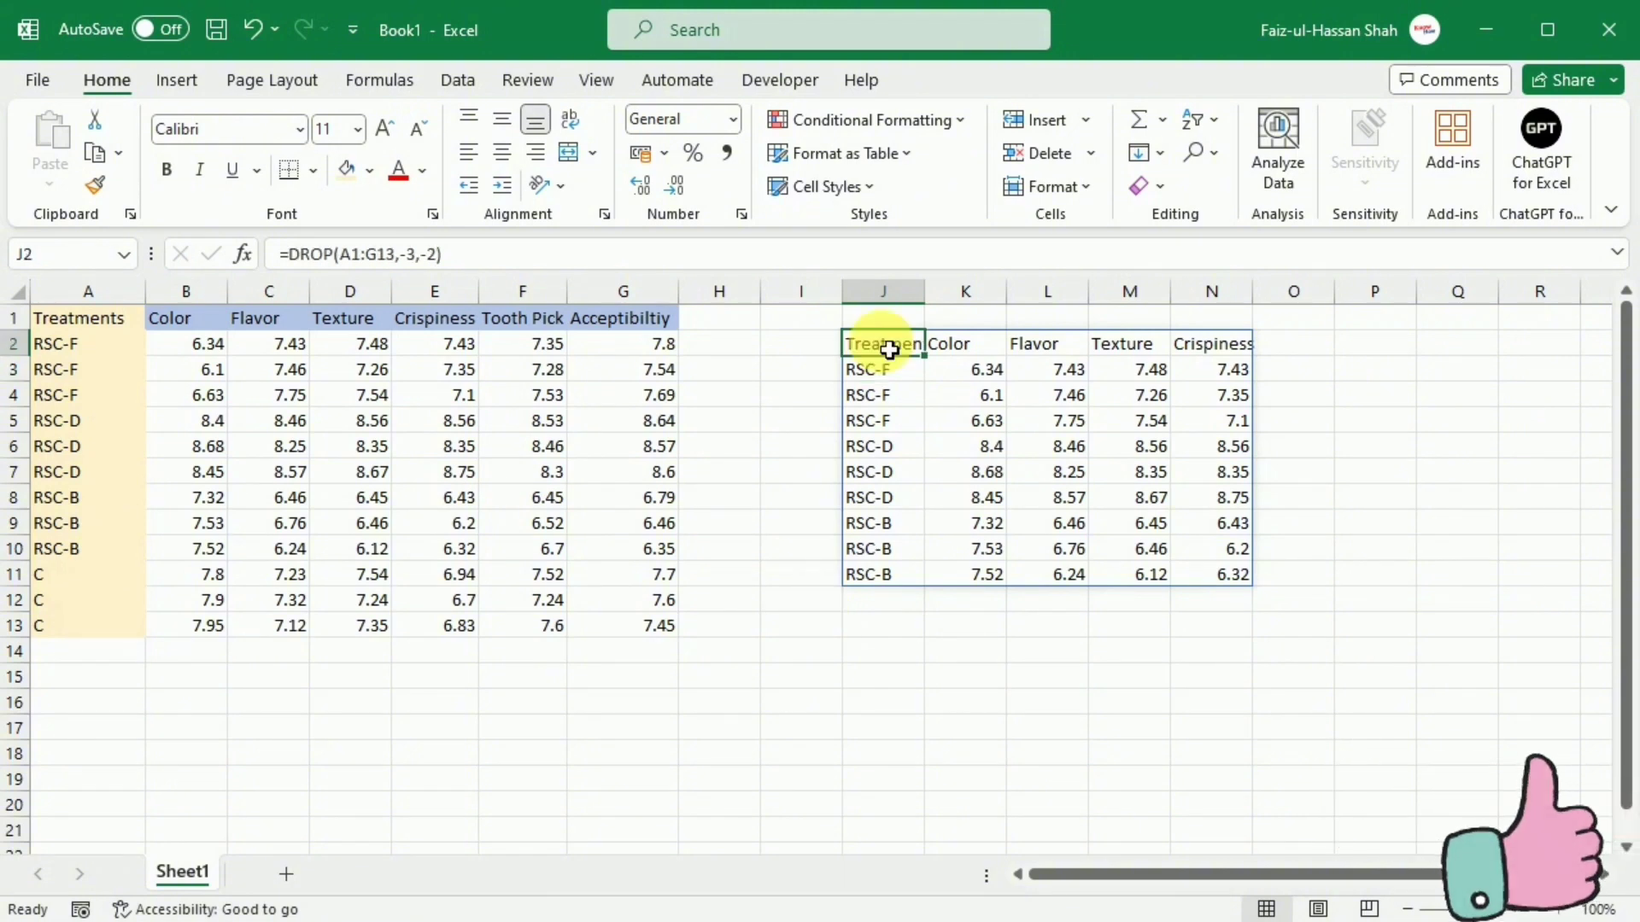